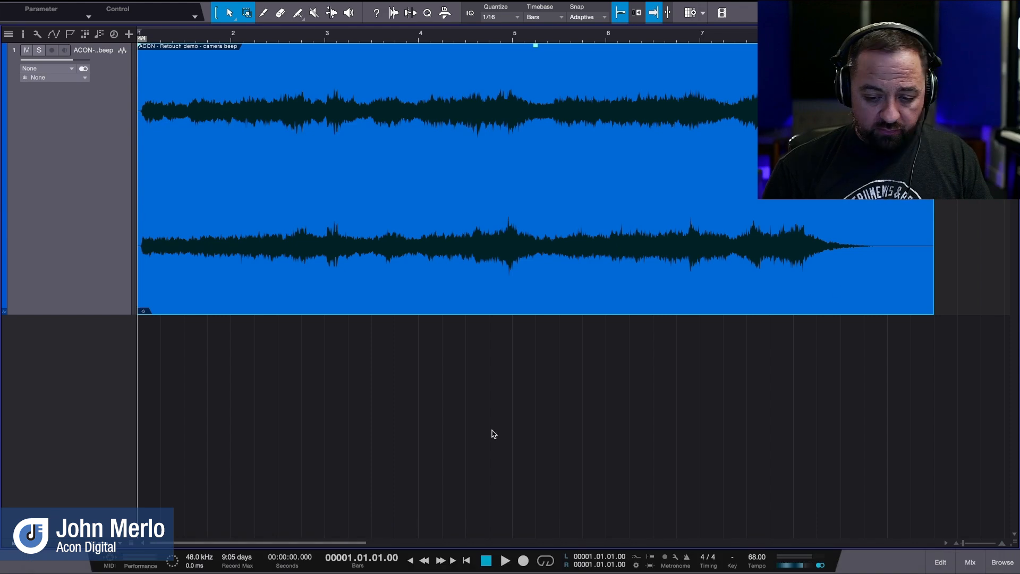
Switch to the standalone Acoustica editor and look through its effects, enhancement and plug-in commands.
{"action": "left_click", "coordinate": [863, 554]}
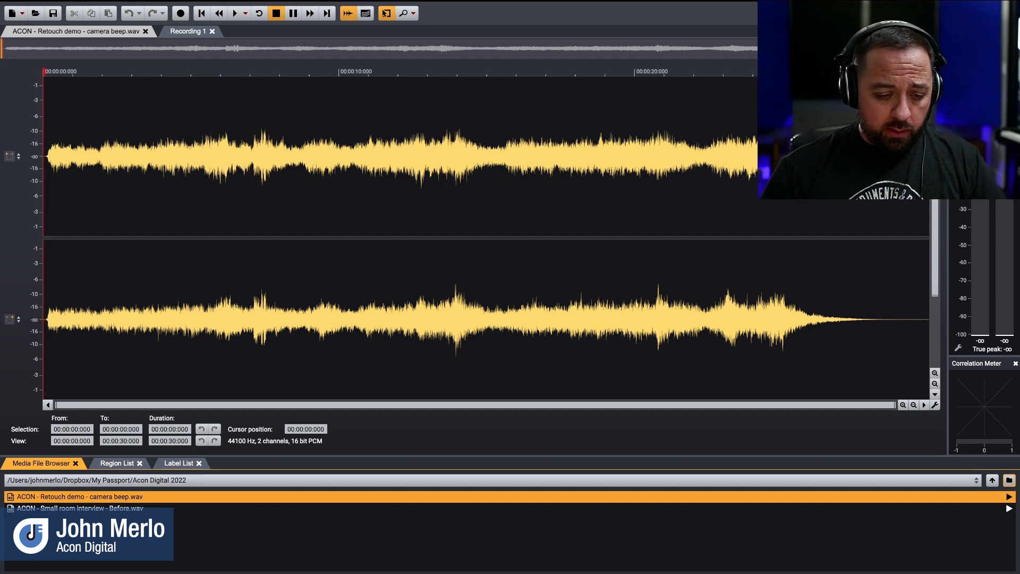
{"action": "mouse_move", "coordinate": [154, 571]}
{"action": "left_click", "coordinate": [174, 558]}
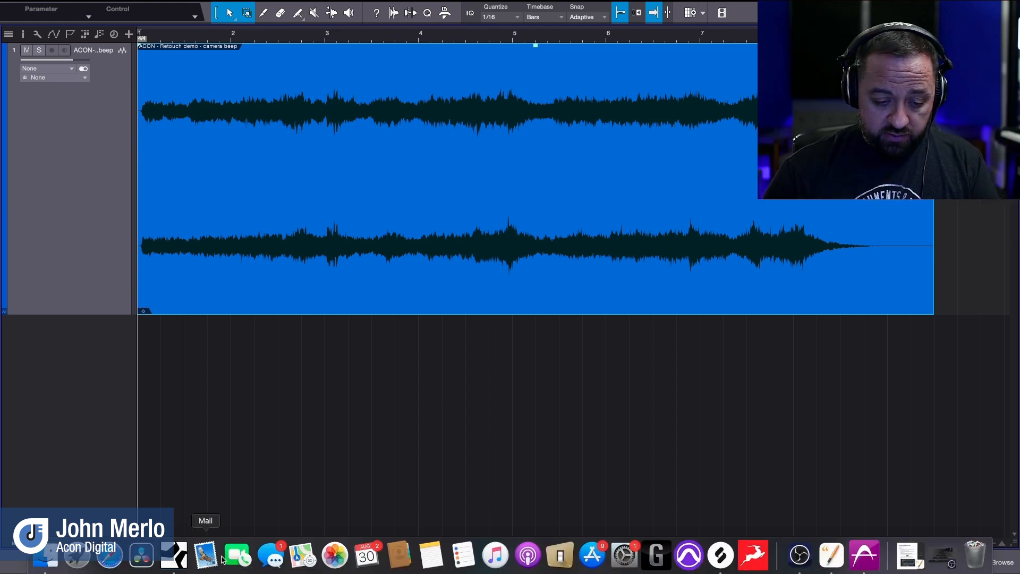
{"action": "left_click", "coordinate": [863, 559]}
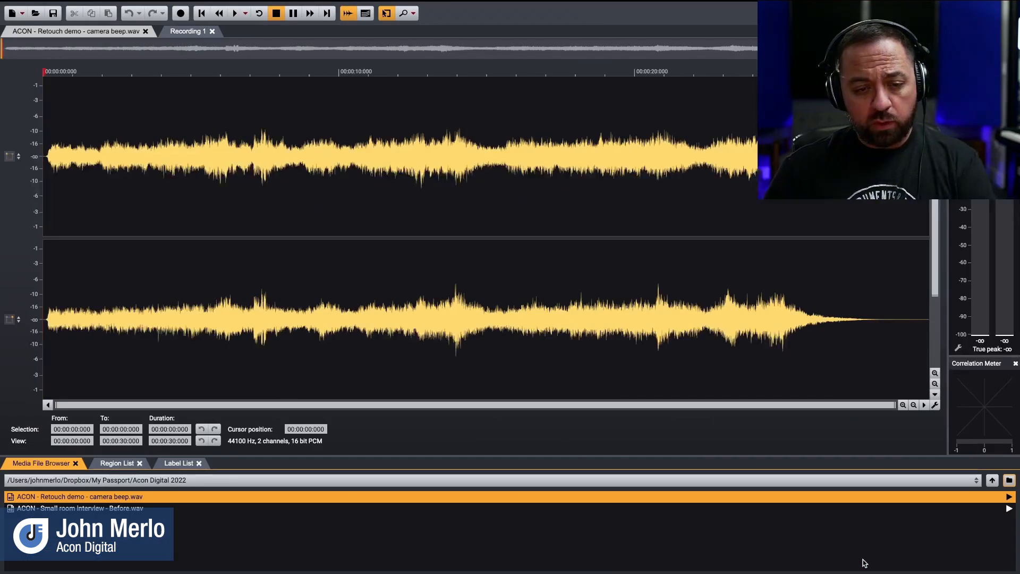
{"action": "mouse_move", "coordinate": [274, 6]}
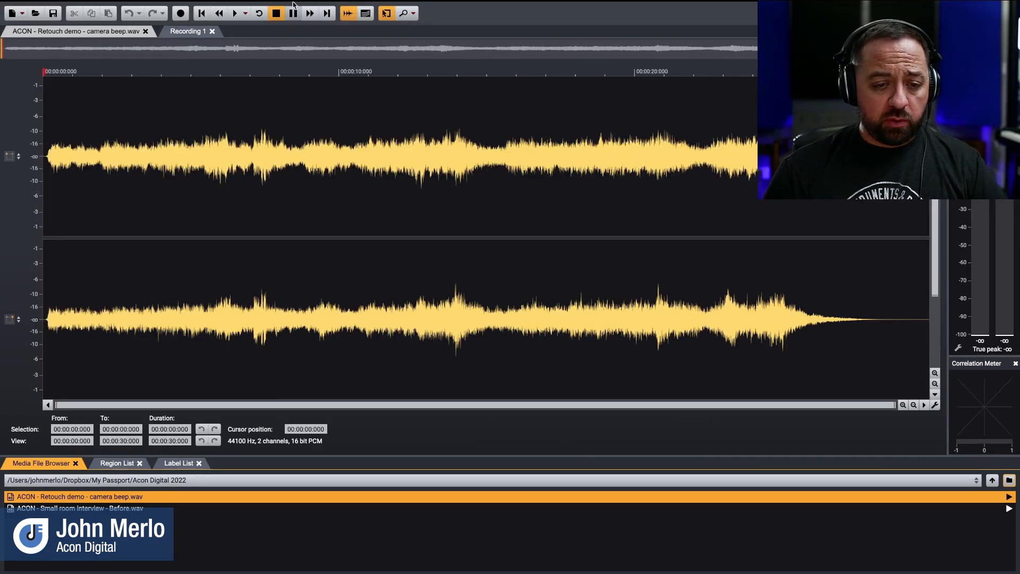
{"action": "left_click", "coordinate": [291, 7]}
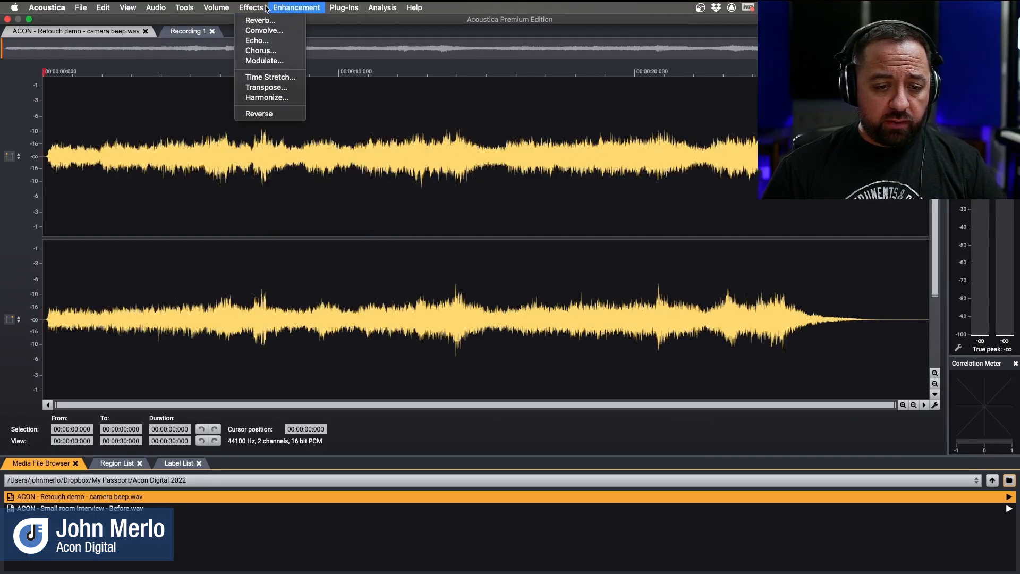
{"action": "mouse_move", "coordinate": [380, 12]}
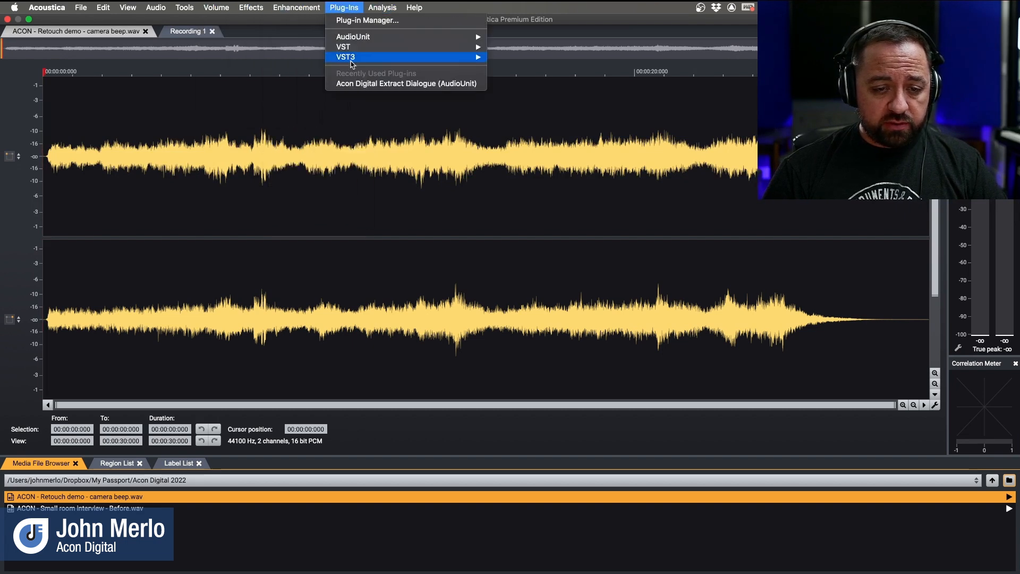
{"action": "mouse_move", "coordinate": [216, 7]}
{"action": "left_click", "coordinate": [264, 232]}
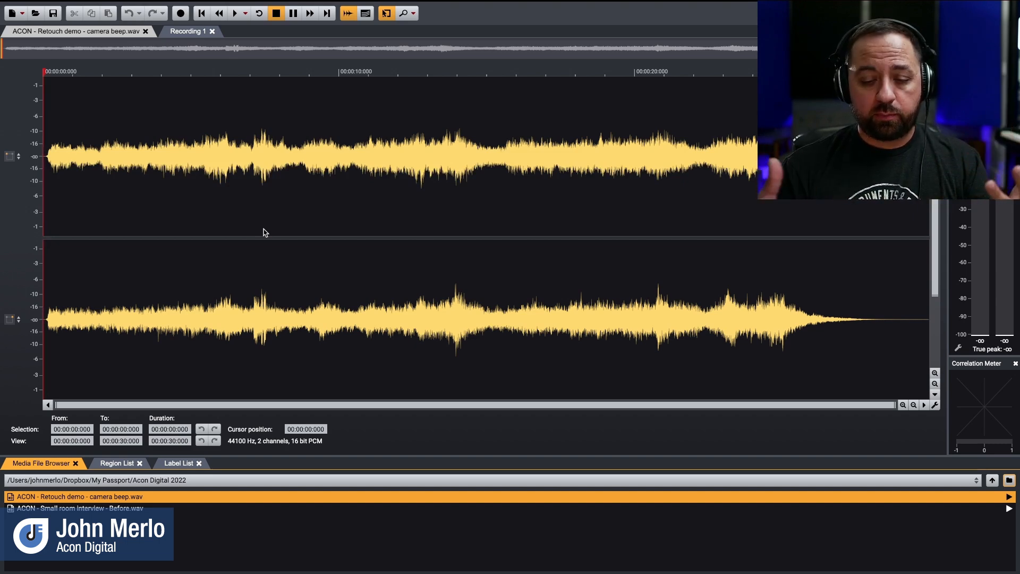
Leave Acoustica's full-screen view, switch back to Studio One and view the Acoustica entries in the effects browser.
{"action": "mouse_move", "coordinate": [281, 4]}
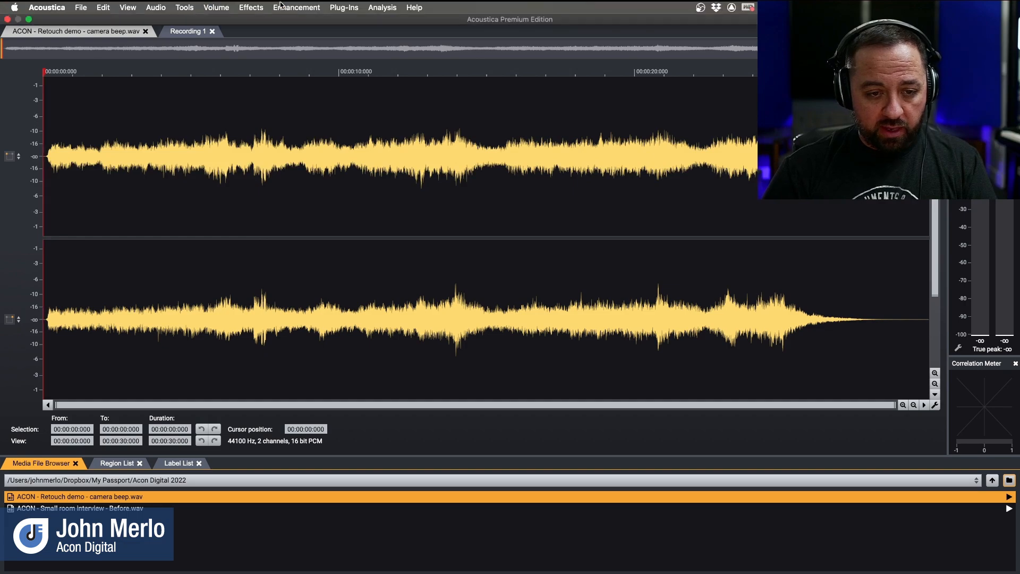
{"action": "left_click", "coordinate": [29, 19]}
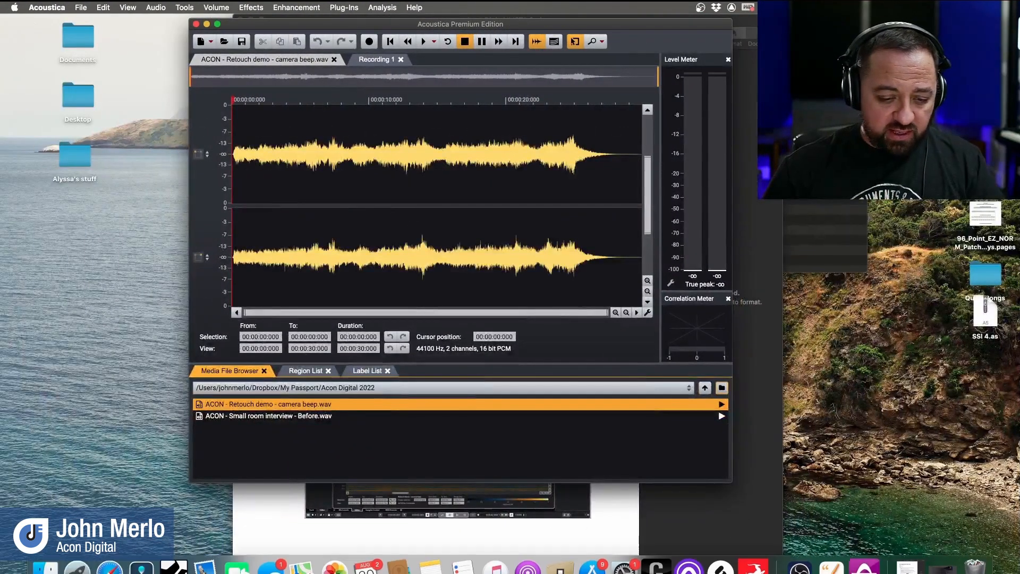
{"action": "left_click", "coordinate": [168, 558]}
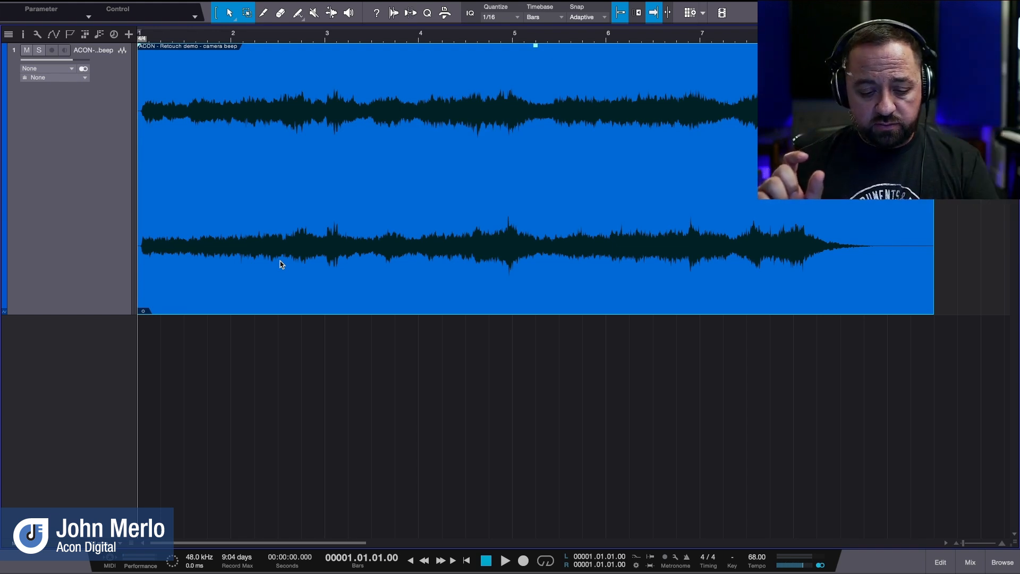
{"action": "key", "text": "F5"}
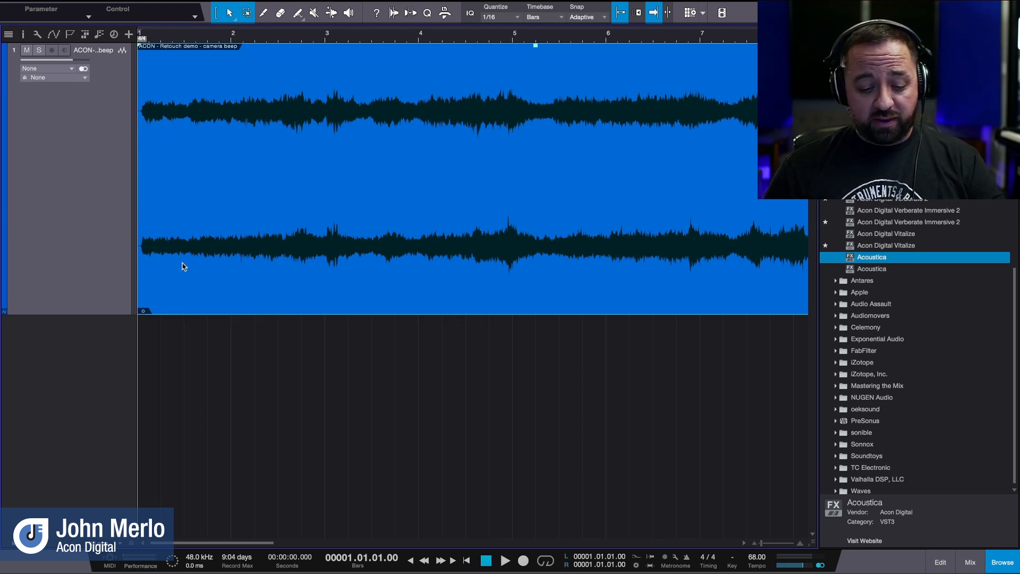
{"action": "key", "text": "F5"}
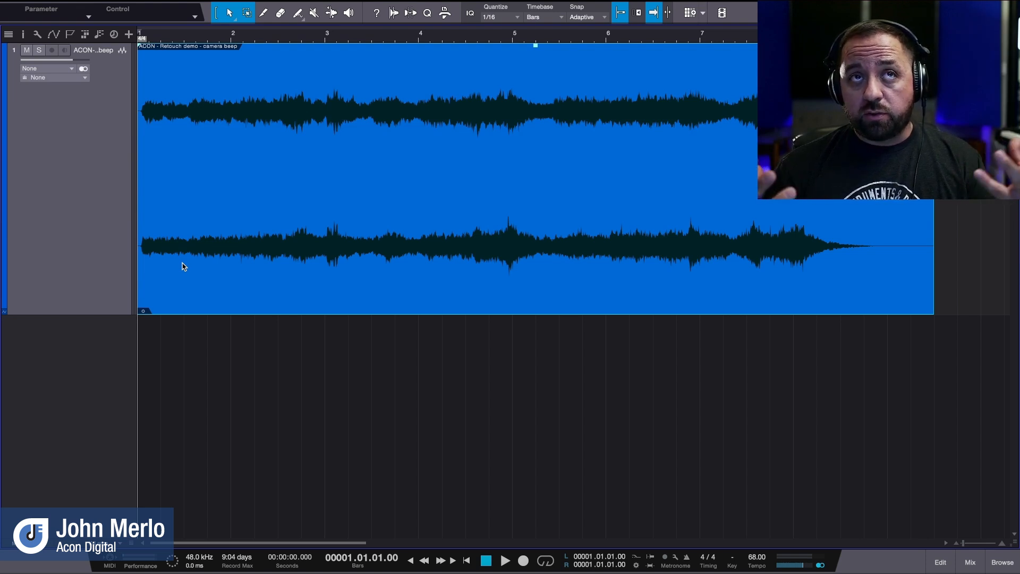
Play the camera beep recording from the start, and replay it from about 6 seconds to hear the beep.
{"action": "key", "text": "space"}
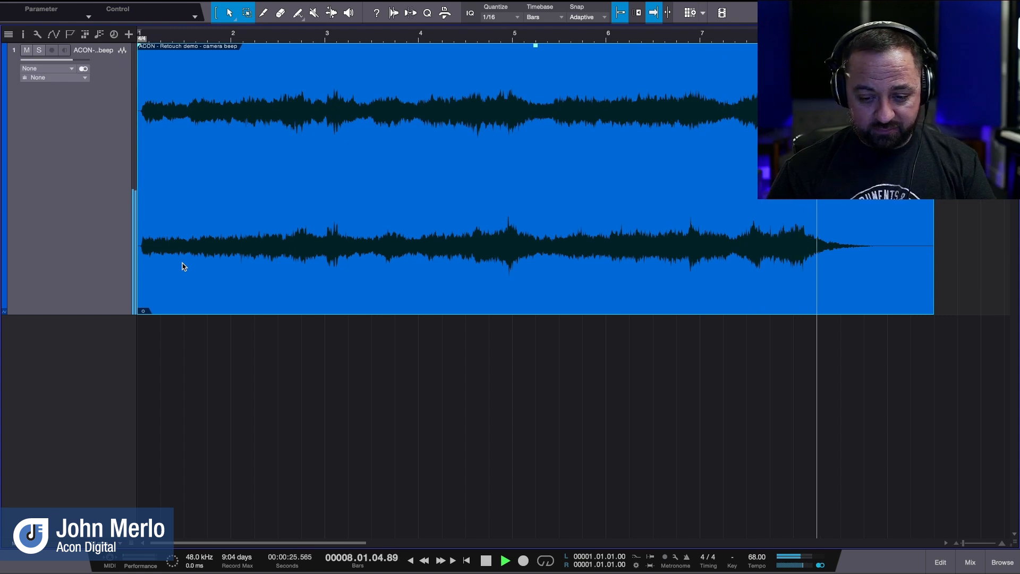
{"action": "key", "text": "space"}
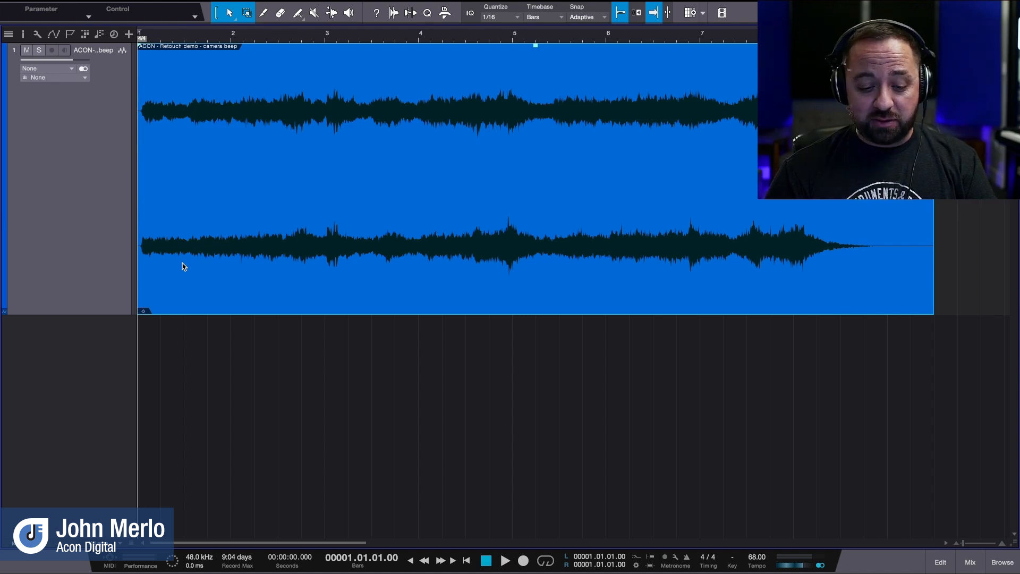
{"action": "left_click", "coordinate": [296, 118]}
{"action": "left_click", "coordinate": [299, 78]}
{"action": "key", "text": "space"}
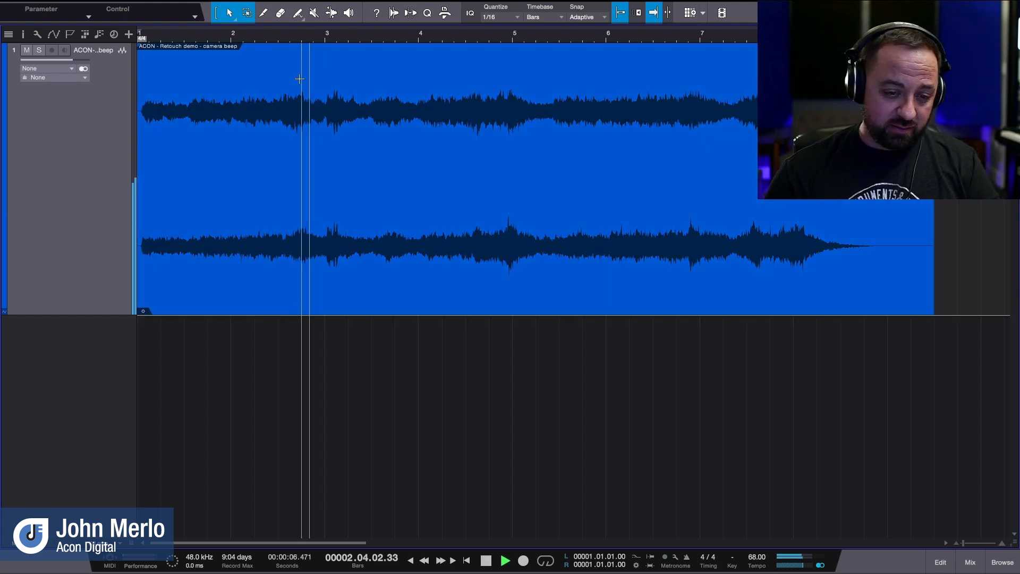
{"action": "key", "text": "space"}
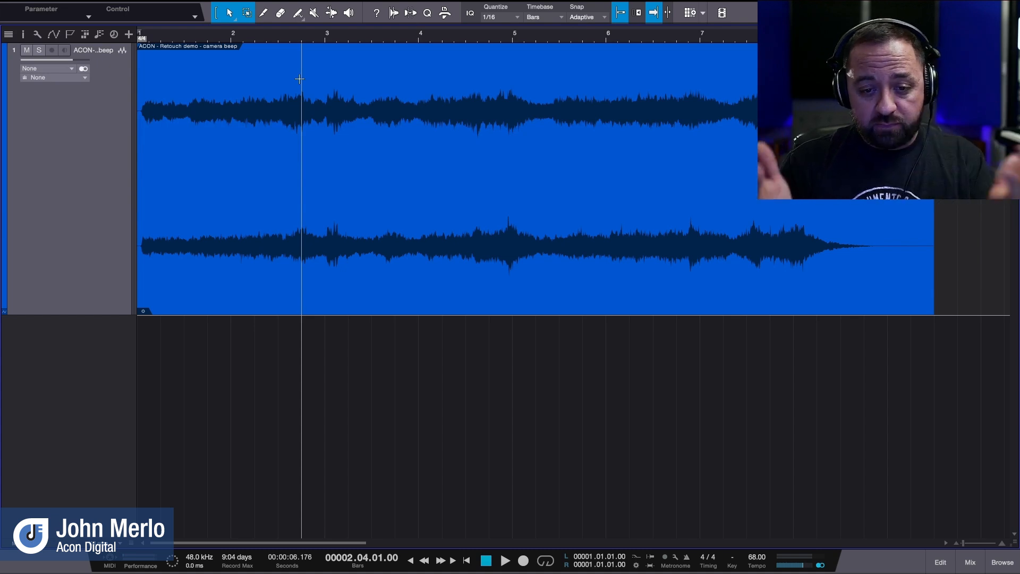
Quit the standalone Acoustica application.
{"action": "mouse_move", "coordinate": [271, 555]}
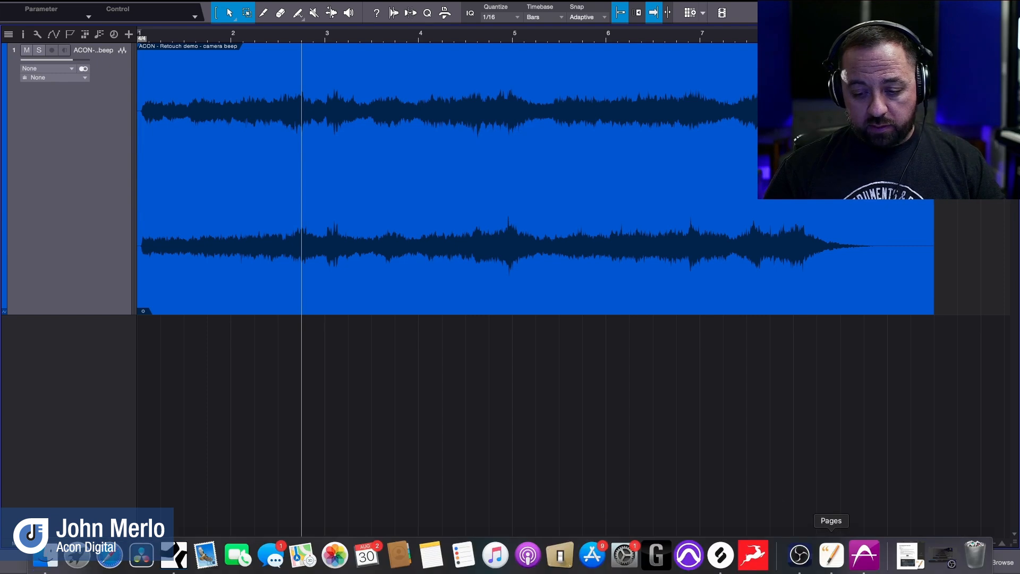
{"action": "right_click", "coordinate": [861, 562]}
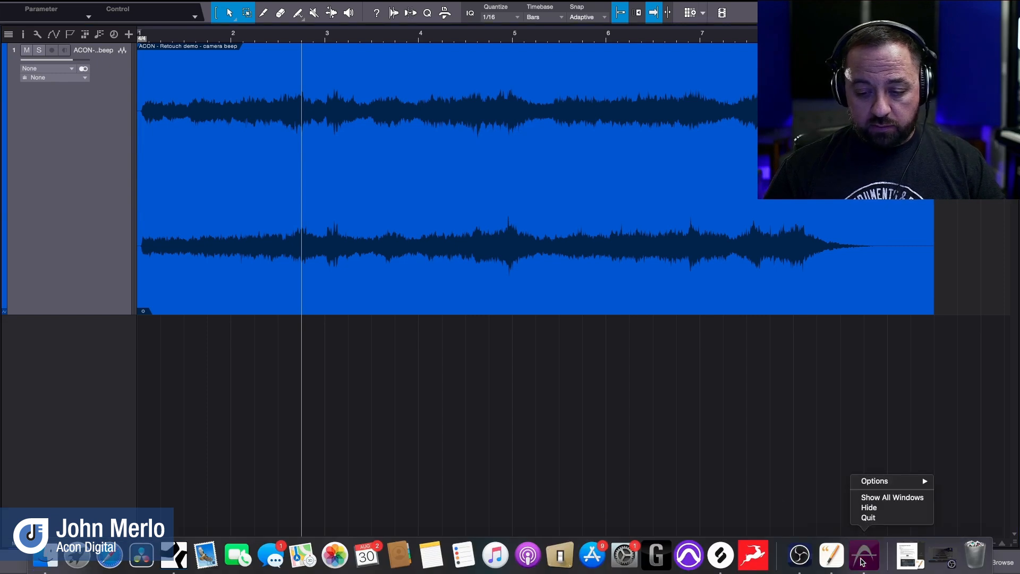
{"action": "left_click", "coordinate": [876, 520]}
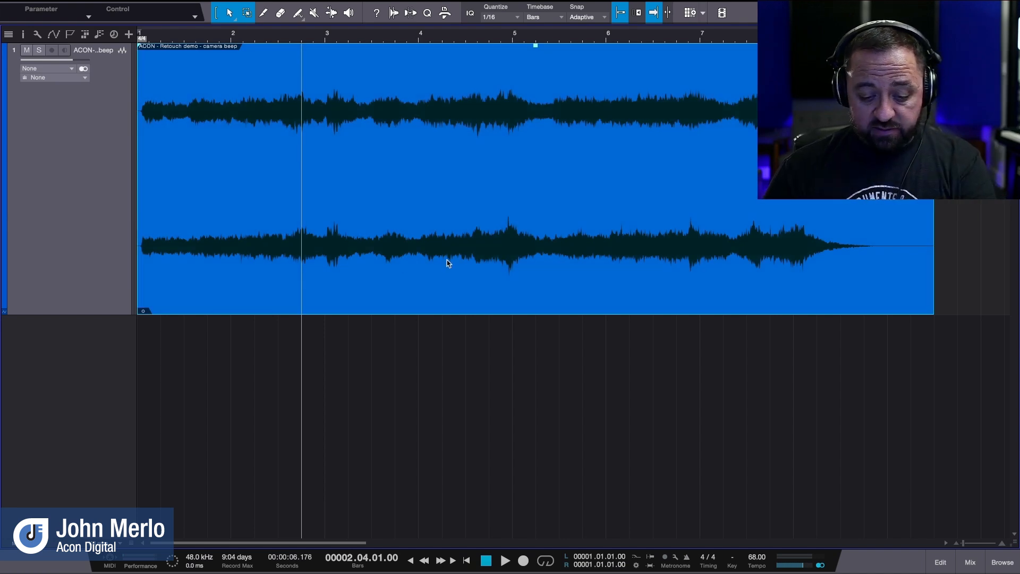
Add the VST3 version of the Acoustica plug-in from the effects browser to the camera beep audio event.
{"action": "key", "text": "F5"}
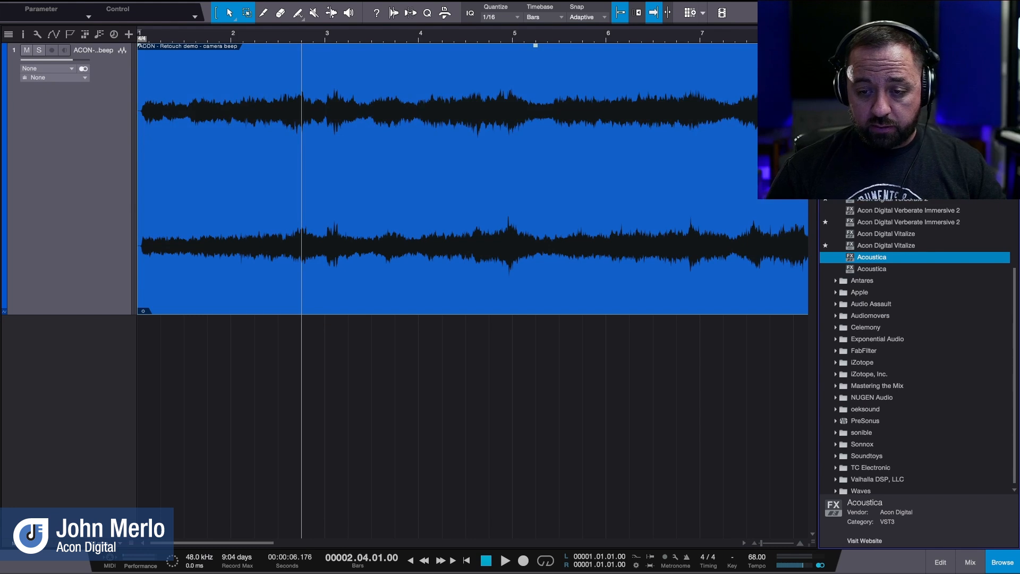
{"action": "scroll", "coordinate": [902, 345], "scroll_direction": "up", "scroll_amount": 2}
{"action": "scroll", "coordinate": [903, 346], "scroll_direction": "down", "scroll_amount": 2}
{"action": "scroll", "coordinate": [903, 346], "scroll_direction": "up", "scroll_amount": 2}
{"action": "scroll", "coordinate": [903, 345], "scroll_direction": "down", "scroll_amount": 2}
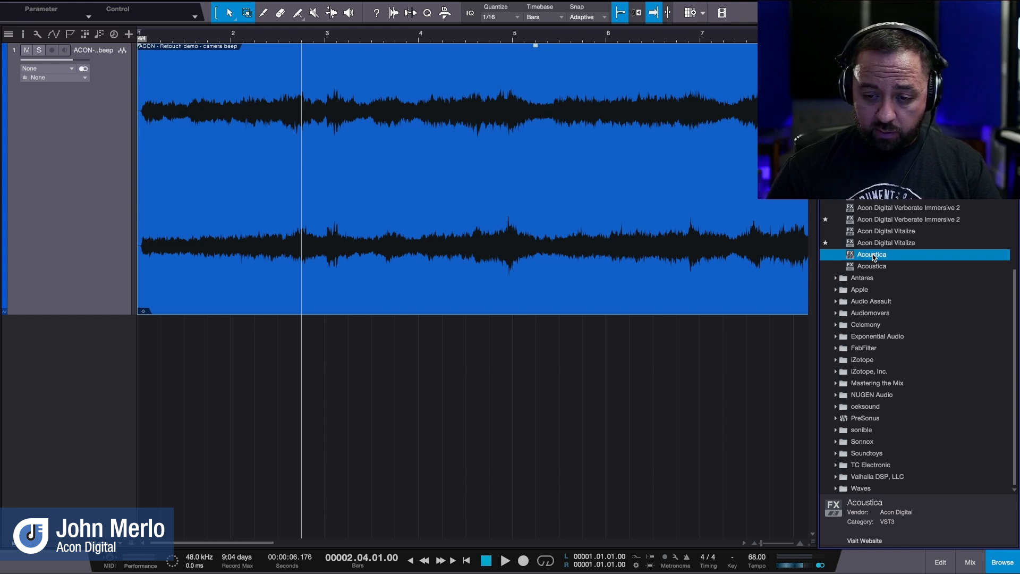
{"action": "left_click_drag", "start_coordinate": [873, 258], "coordinate": [772, 251]}
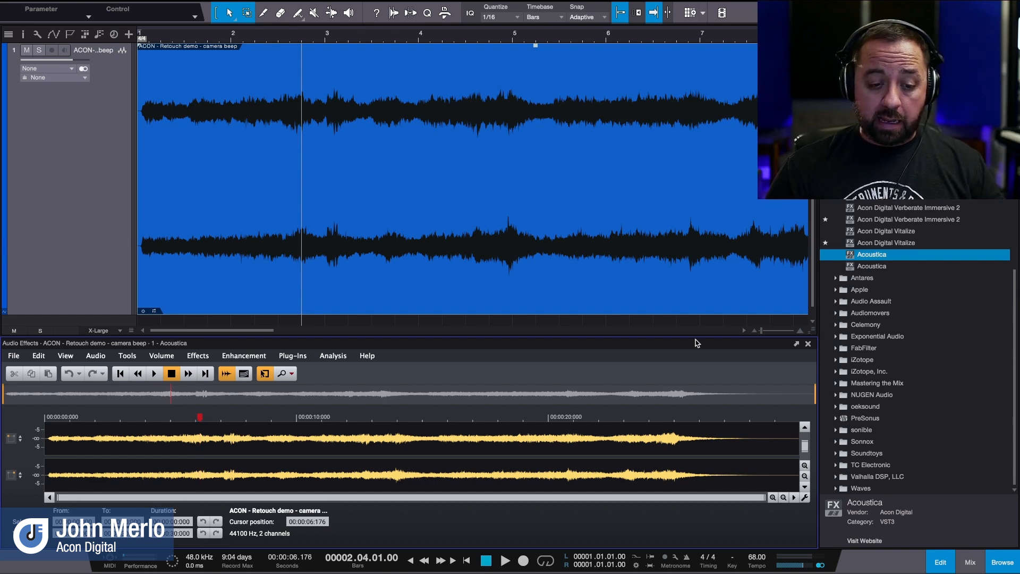
Enlarge the embedded Acoustica editor to fill the window and show the audio as a spectrogram.
{"action": "left_click_drag", "start_coordinate": [619, 299], "coordinate": [619, 220]}
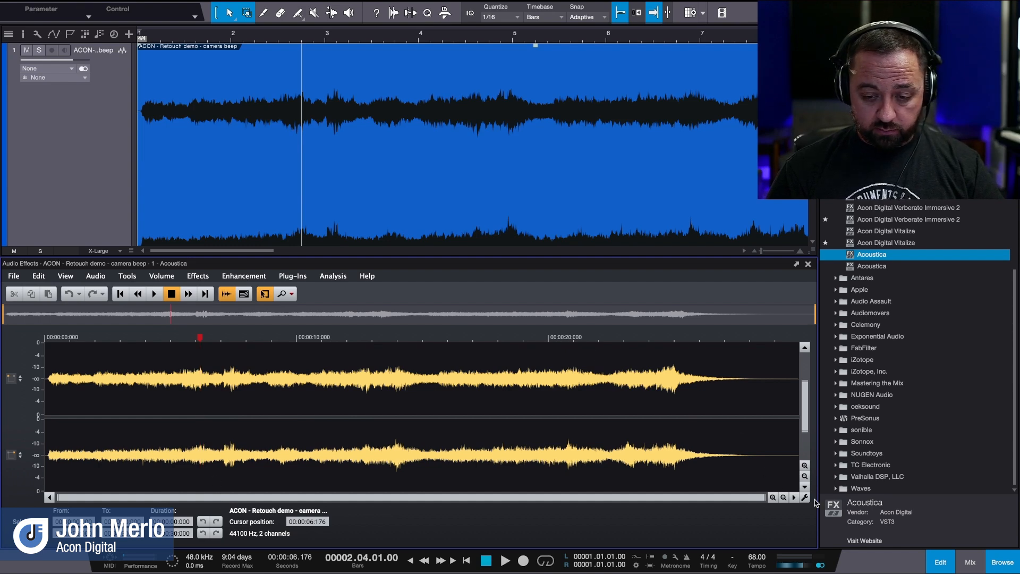
{"action": "left_click", "coordinate": [772, 498]}
{"action": "left_click", "coordinate": [772, 498]}
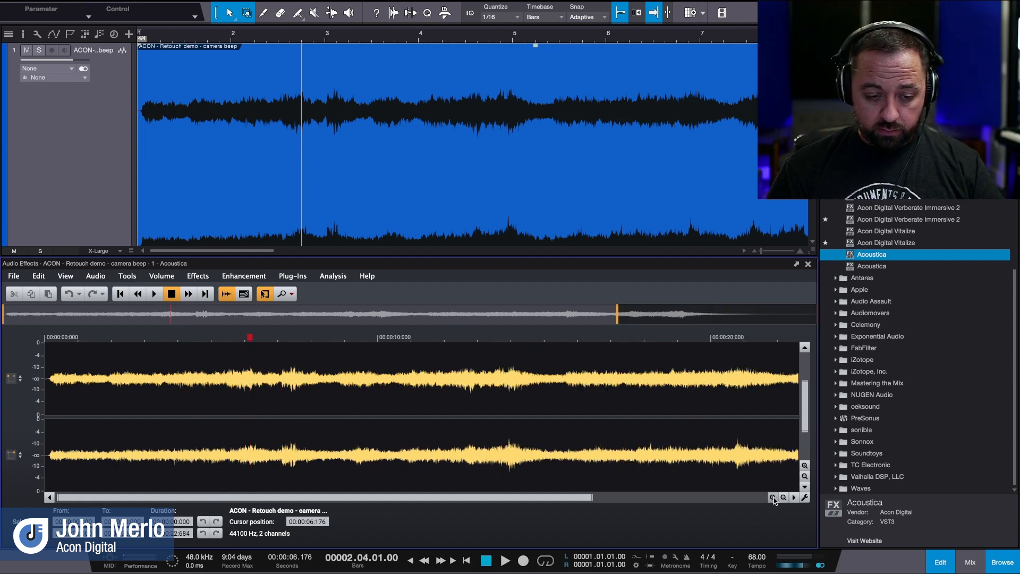
{"action": "left_click", "coordinate": [773, 497]}
{"action": "left_click", "coordinate": [773, 498]}
{"action": "left_click", "coordinate": [773, 498]}
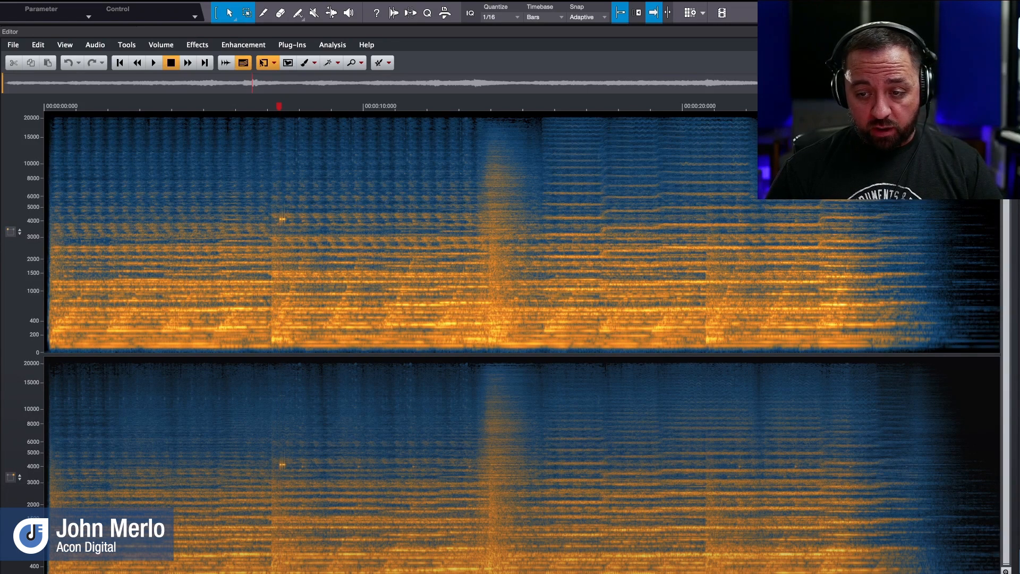
Paint a selection with the Small brush over the beep and its vertical spikes, just above 4000 Hz between 7 and 8 seconds.
{"action": "key", "text": "ctrl+plus"}
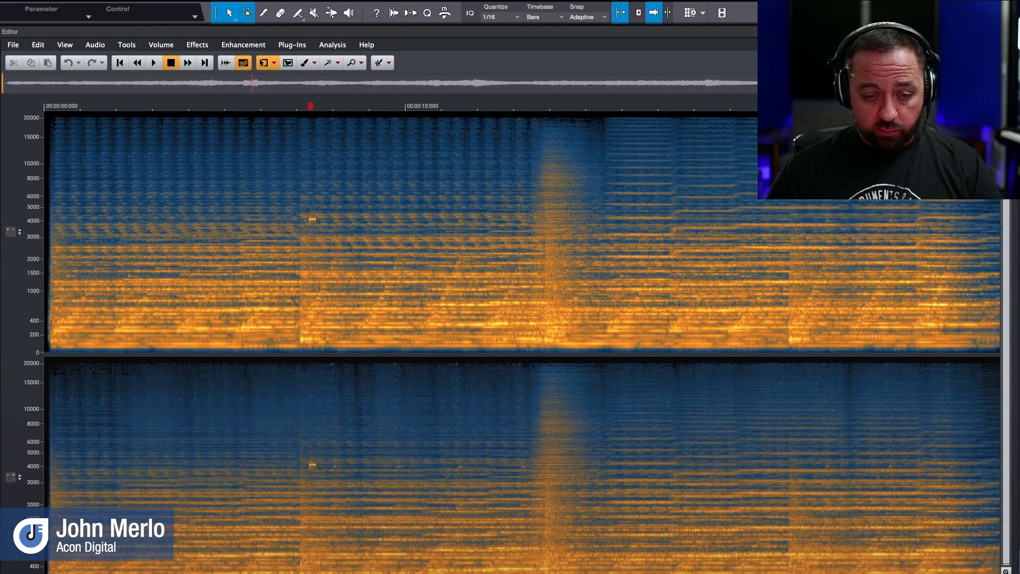
{"action": "left_click_drag", "start_coordinate": [897, 80], "coordinate": [518, 79]}
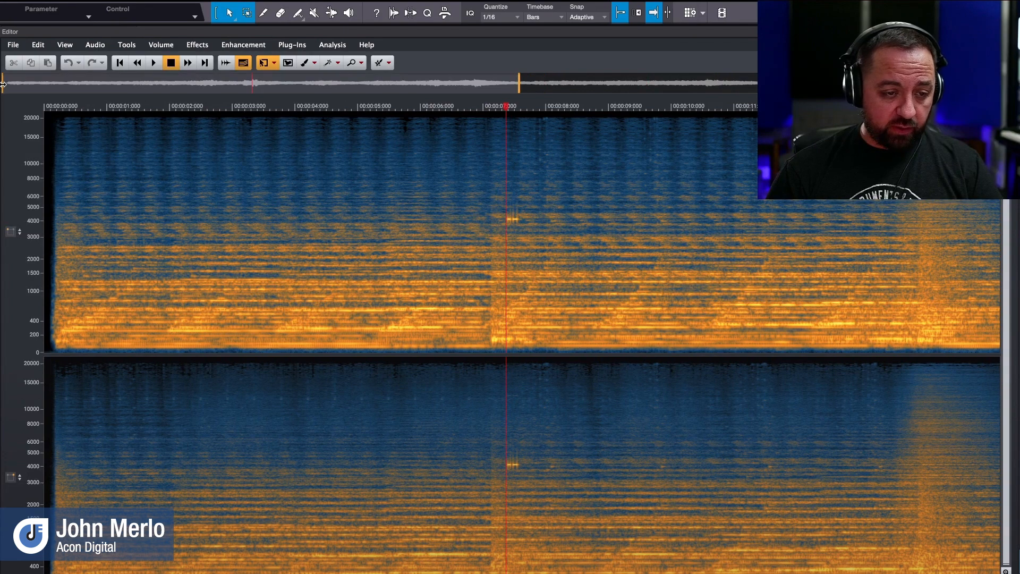
{"action": "left_click_drag", "start_coordinate": [59, 85], "coordinate": [179, 81]}
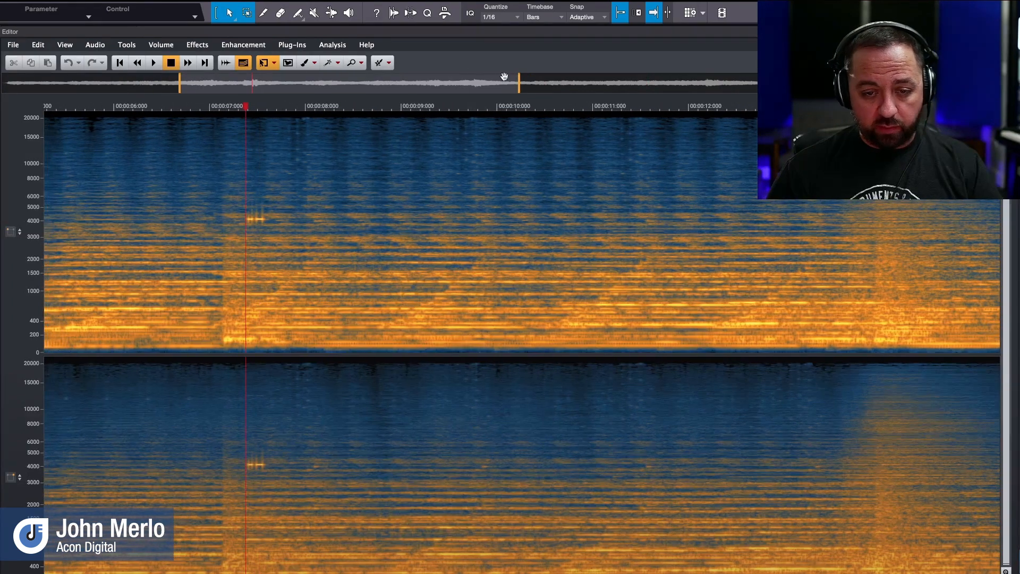
{"action": "left_click_drag", "start_coordinate": [518, 83], "coordinate": [366, 81]}
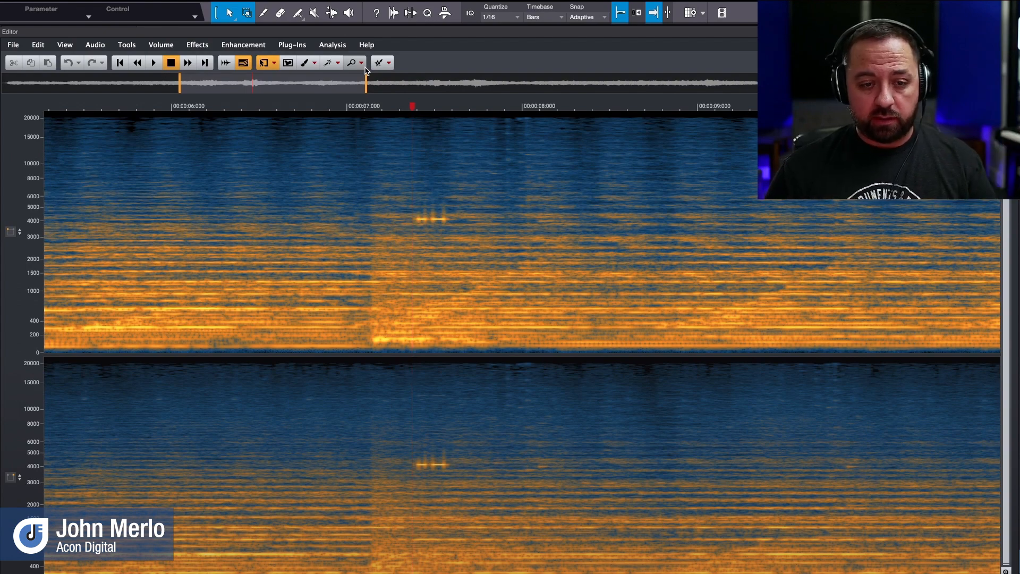
{"action": "left_click", "coordinate": [315, 64]}
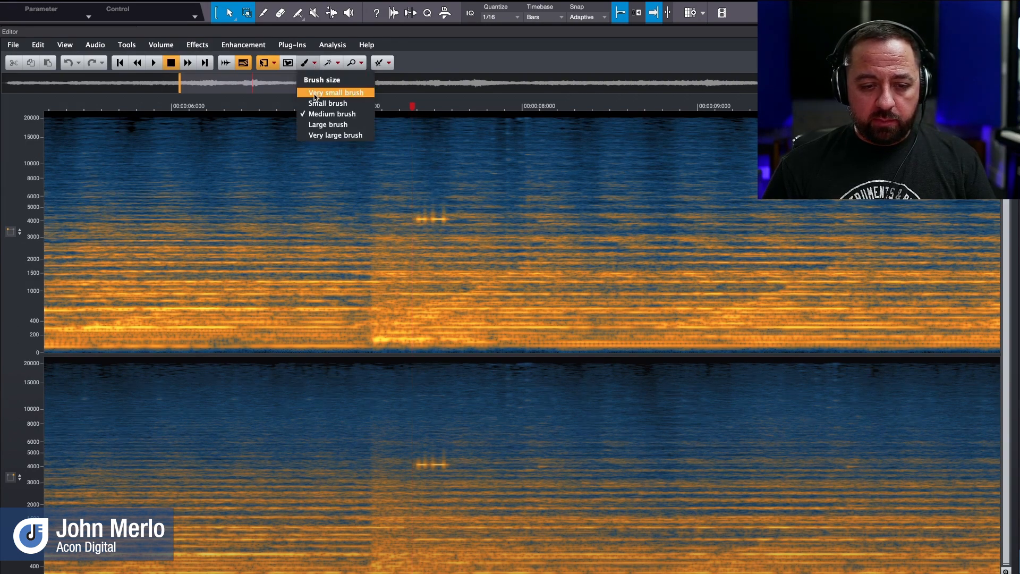
{"action": "left_click", "coordinate": [336, 66]}
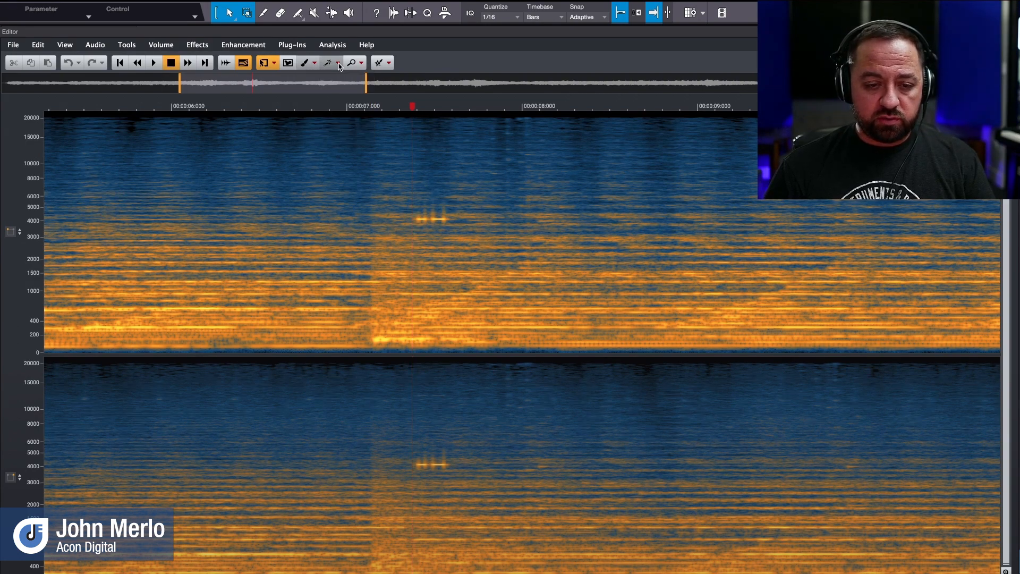
{"action": "left_click", "coordinate": [339, 64]}
{"action": "left_click", "coordinate": [339, 65]}
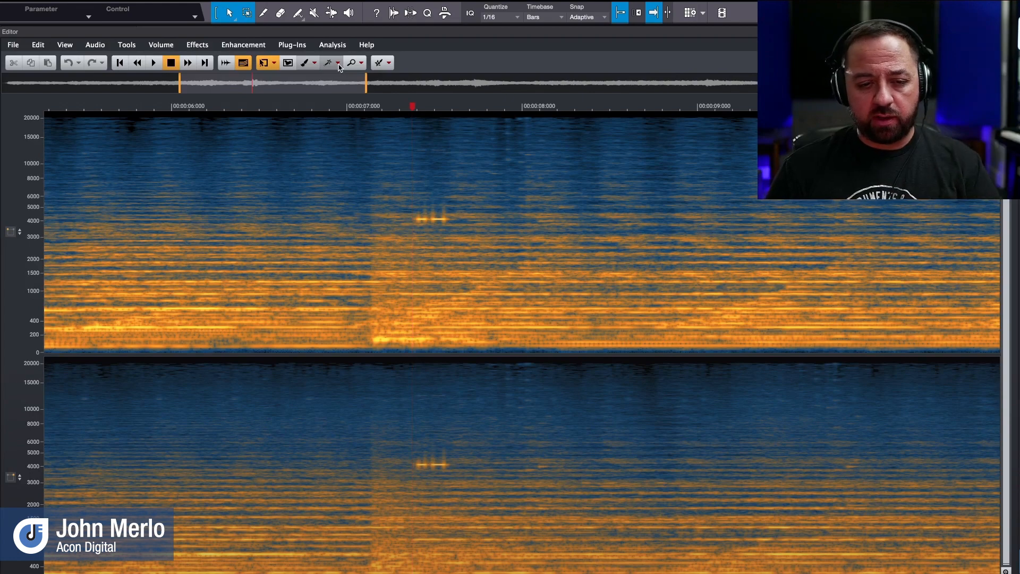
{"action": "left_click", "coordinate": [315, 65]}
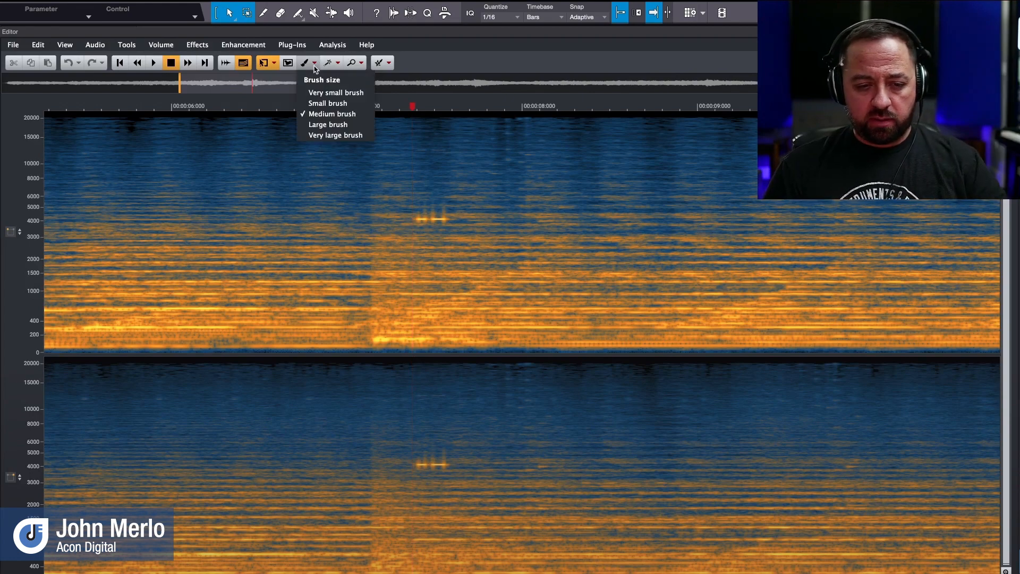
{"action": "left_click", "coordinate": [321, 104]}
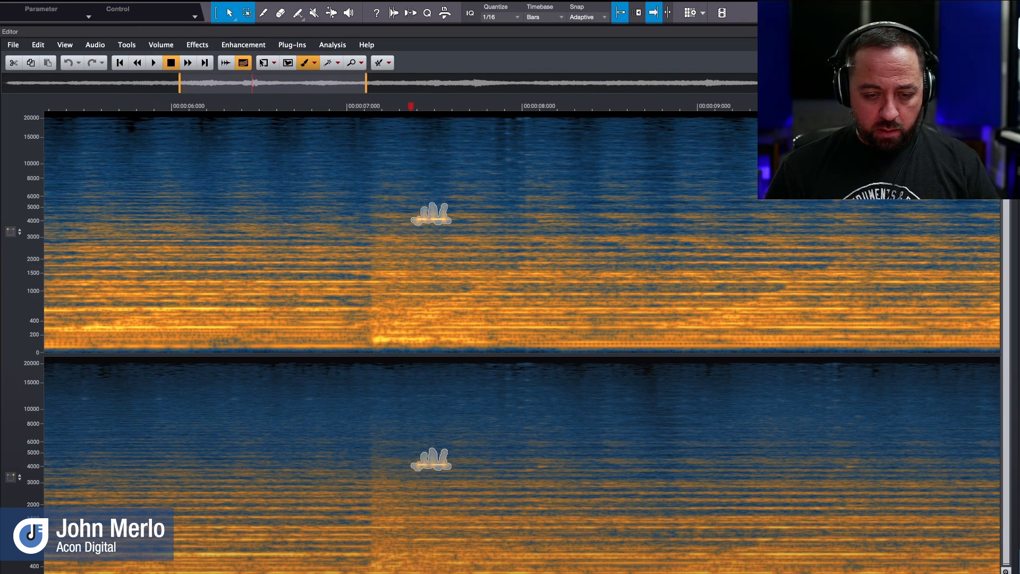
{"action": "left_click", "coordinate": [412, 220]}
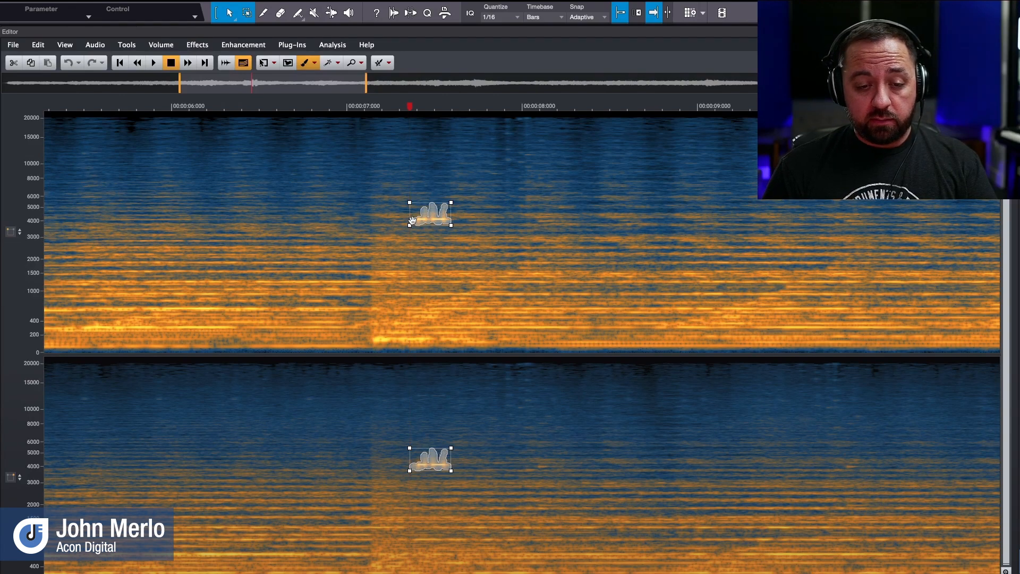
Retouch the painted beep selection using the Attenuate method at 100% strength.
{"action": "left_click", "coordinate": [389, 63]}
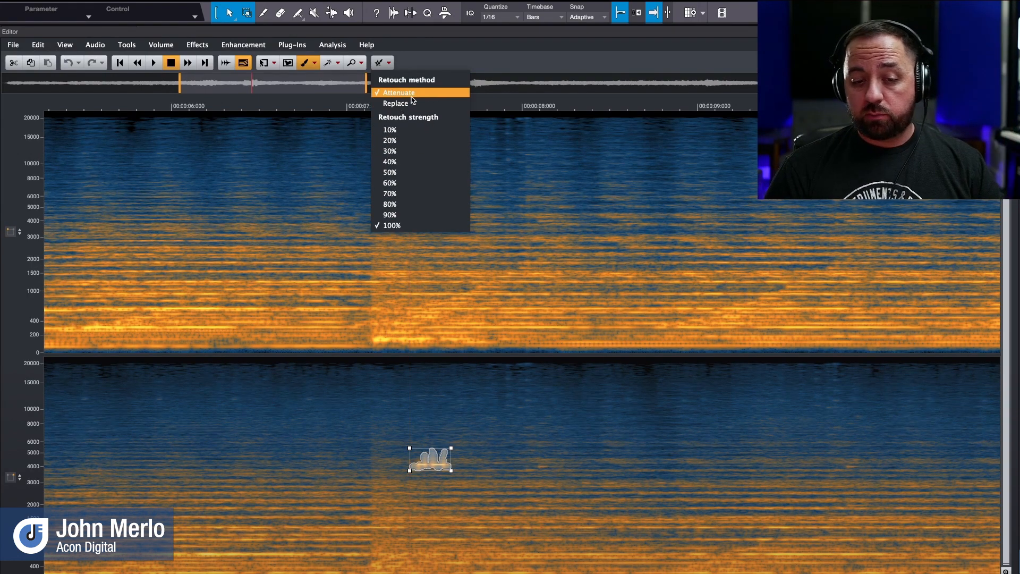
{"action": "left_click", "coordinate": [446, 64]}
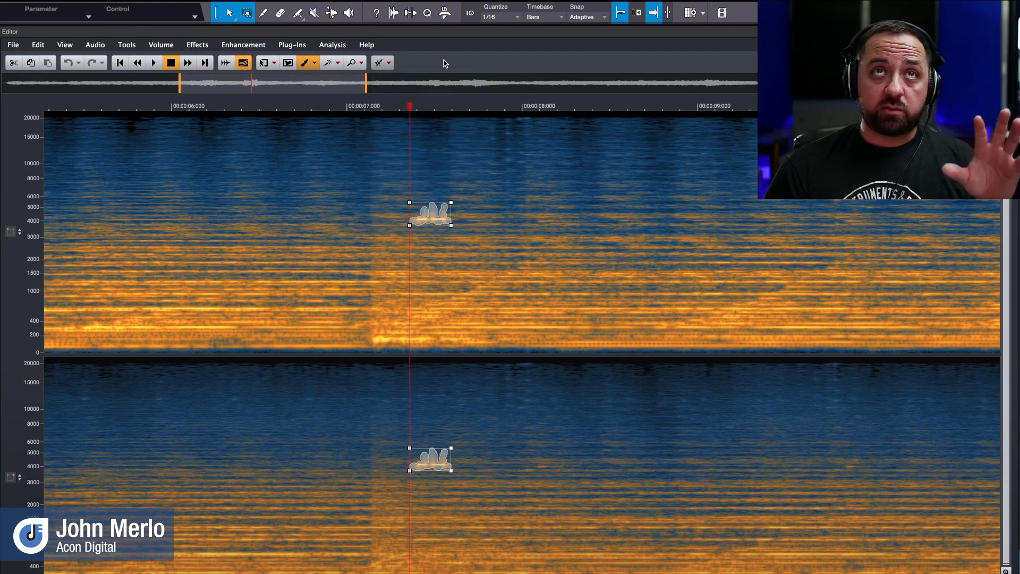
{"action": "left_click", "coordinate": [378, 64]}
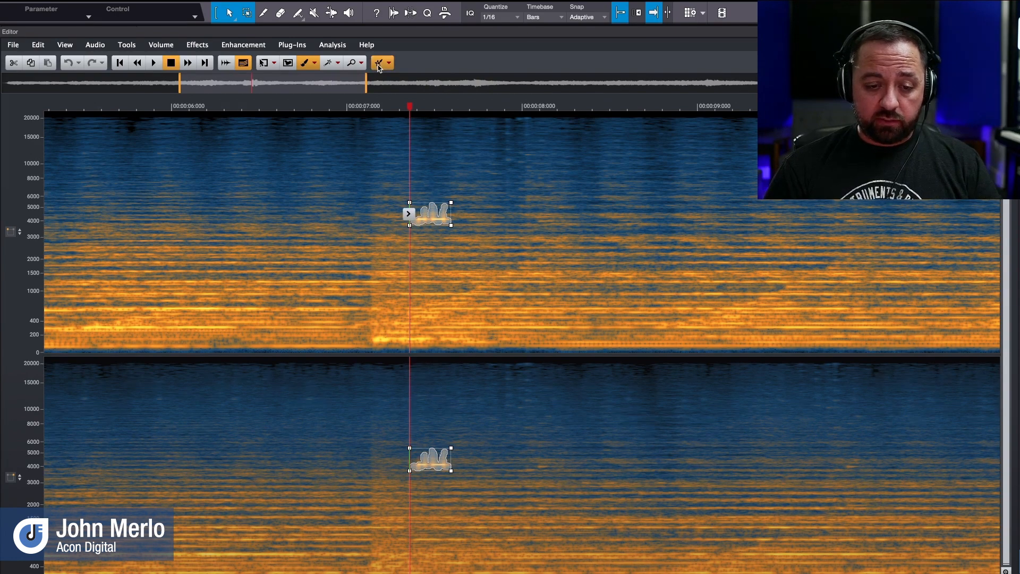
{"action": "left_click", "coordinate": [409, 215]}
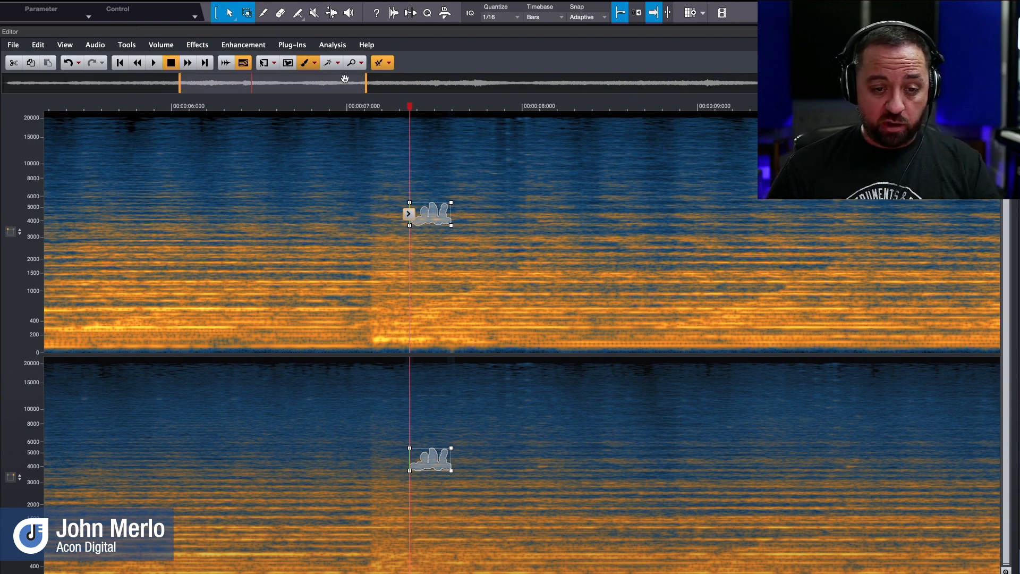
Play the retouched recording in the Studio One arrangement from bar 1.3 to past bar 3 to check the beep removal.
{"action": "left_click_drag", "start_coordinate": [179, 83], "coordinate": [83, 83]}
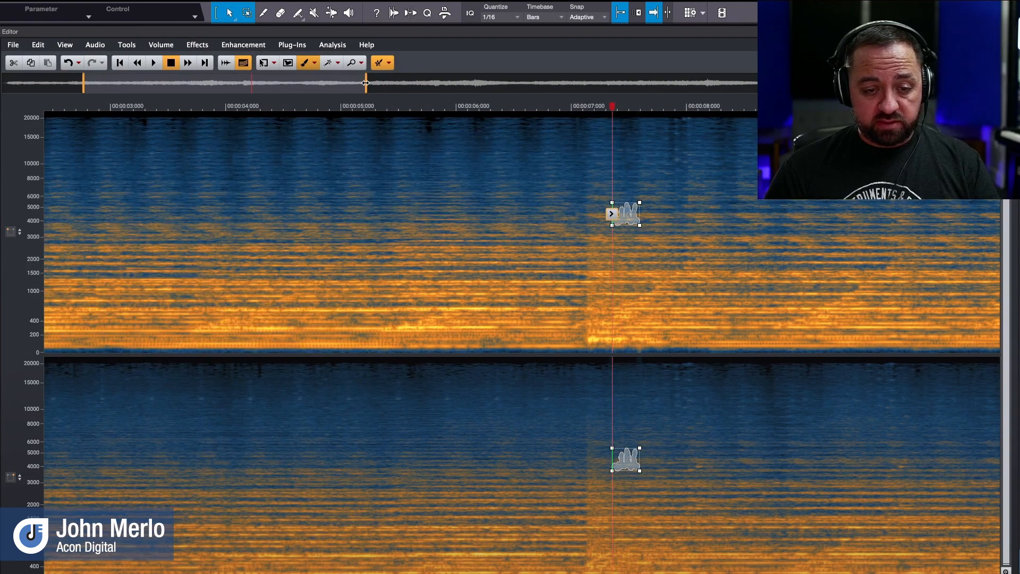
{"action": "left_click_drag", "start_coordinate": [395, 83], "coordinate": [442, 83]}
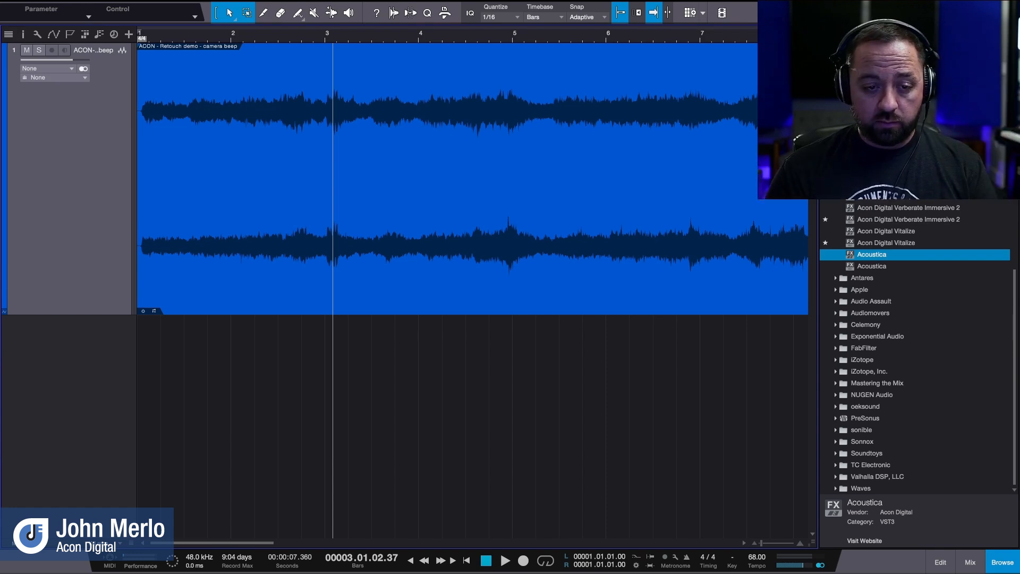
{"action": "left_click", "coordinate": [190, 33]}
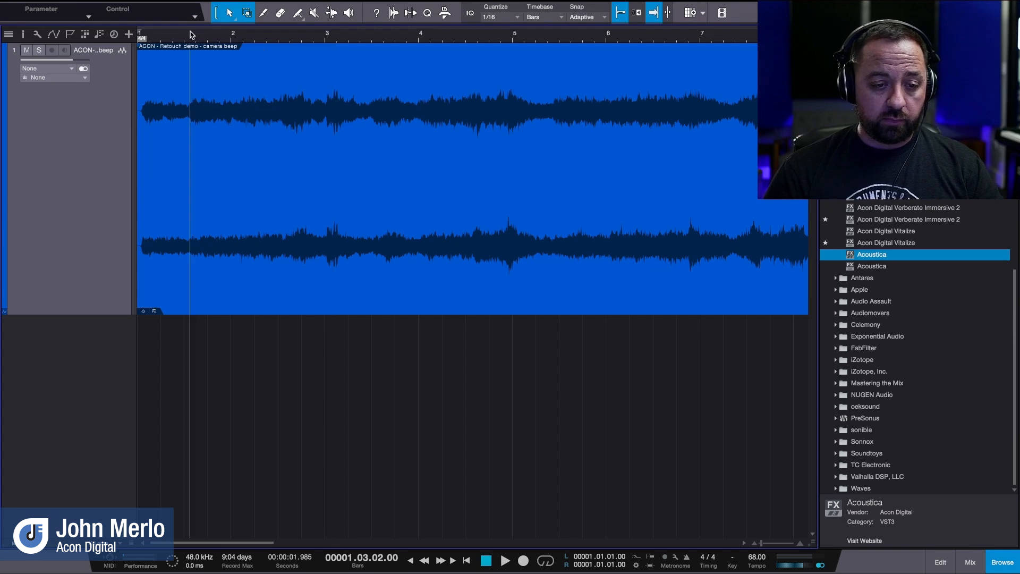
{"action": "key", "text": "space"}
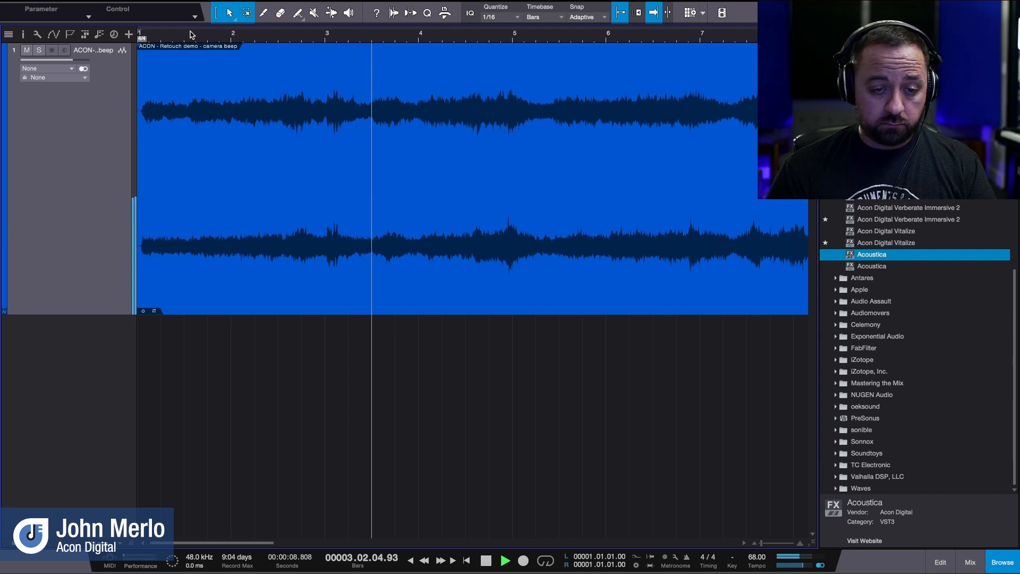
{"action": "key", "text": "space"}
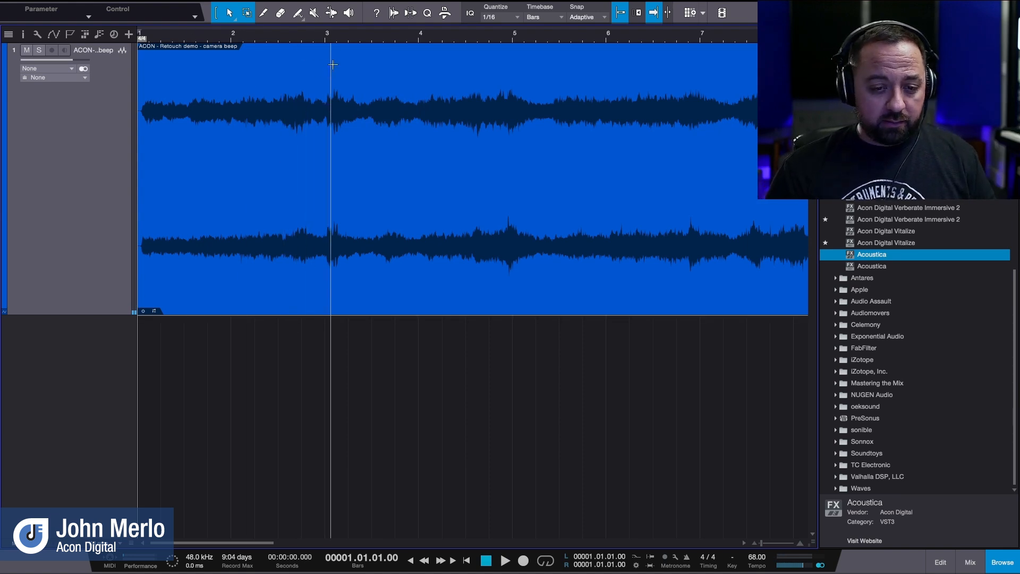
Insert a timeline marker at position 3.01.02 where the beep was and name it "beep".
{"action": "left_click", "coordinate": [335, 35]}
{"action": "left_click", "coordinate": [331, 35]}
{"action": "right_click", "coordinate": [331, 35]}
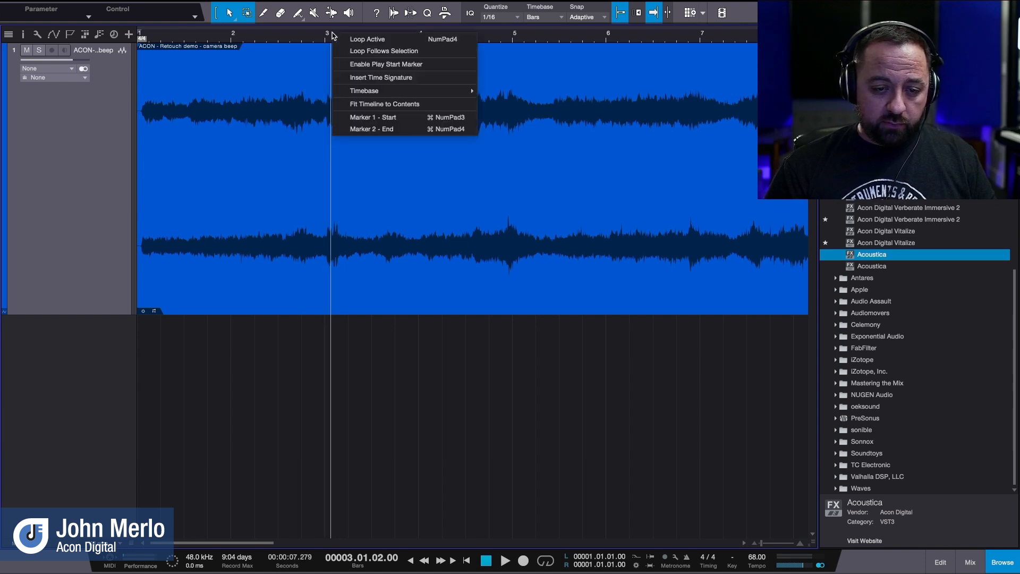
{"action": "left_click", "coordinate": [327, 38]}
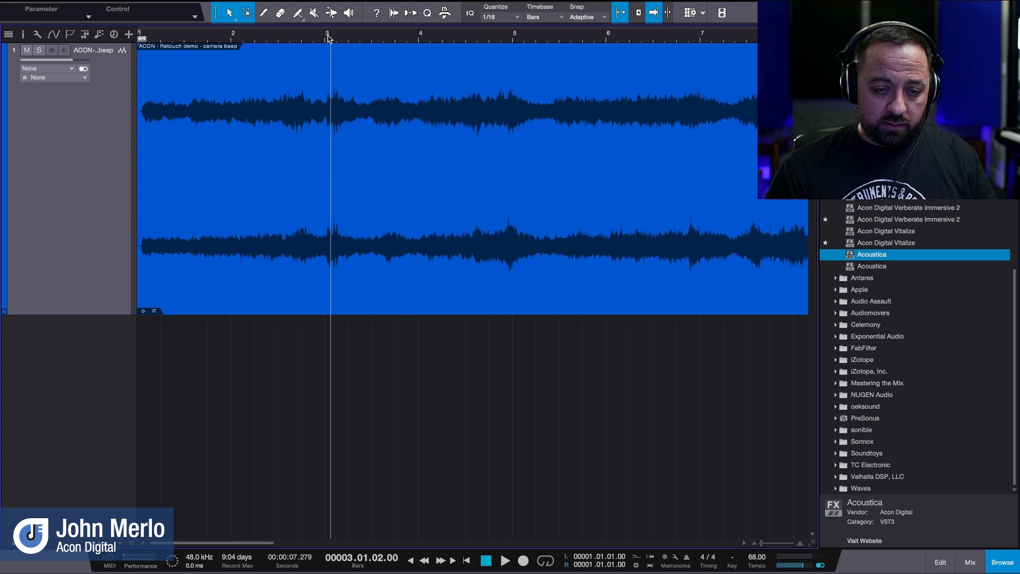
{"action": "mouse_move", "coordinate": [321, 2]}
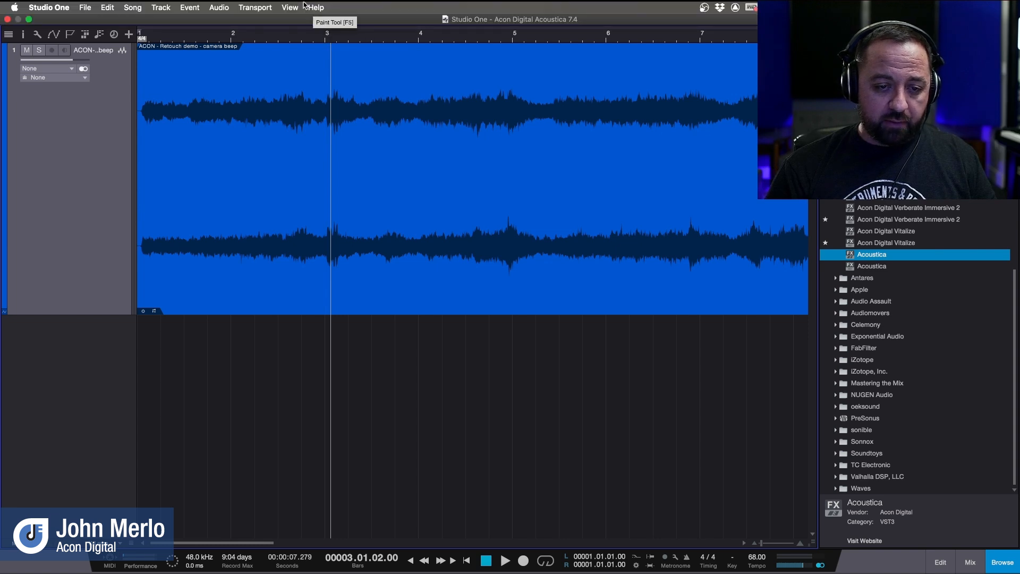
{"action": "left_click", "coordinate": [256, 7]}
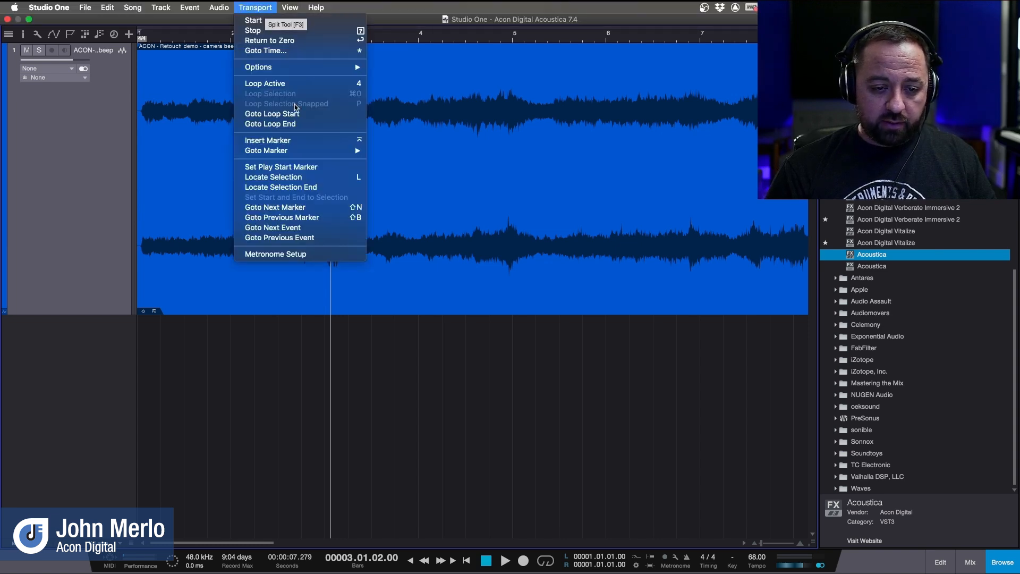
{"action": "left_click", "coordinate": [295, 140]}
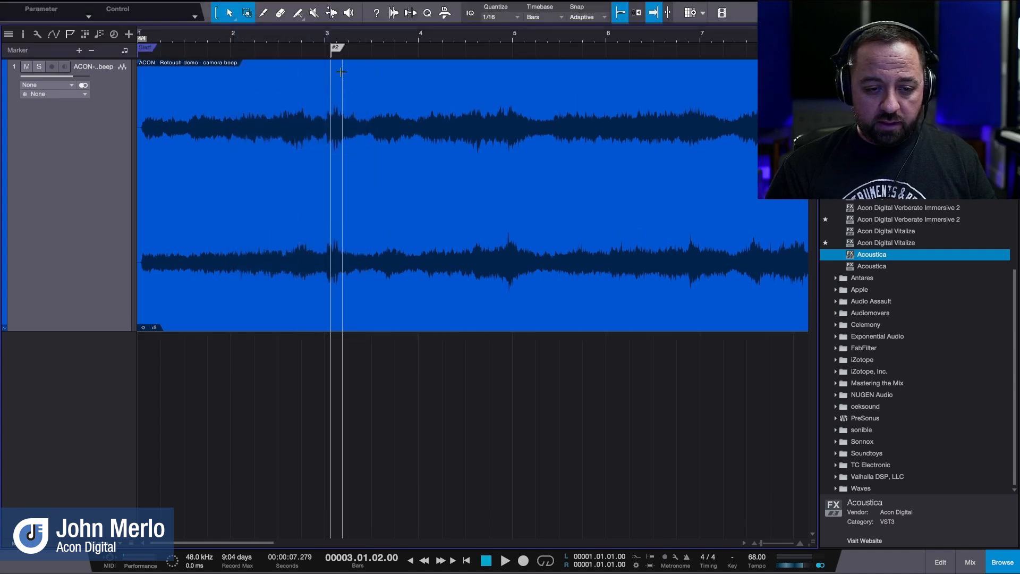
{"action": "double_click", "coordinate": [337, 49]}
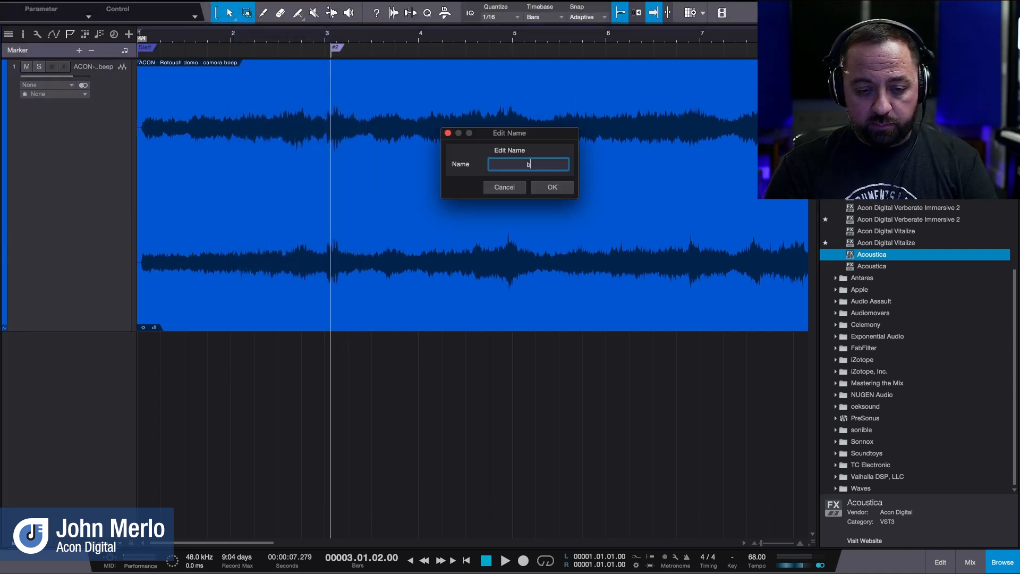
{"action": "key", "text": "Return"}
Move the beep marker slightly later on the timeline to line it up with the waveform peak just after bar 3.
{"action": "left_click", "coordinate": [256, 89]}
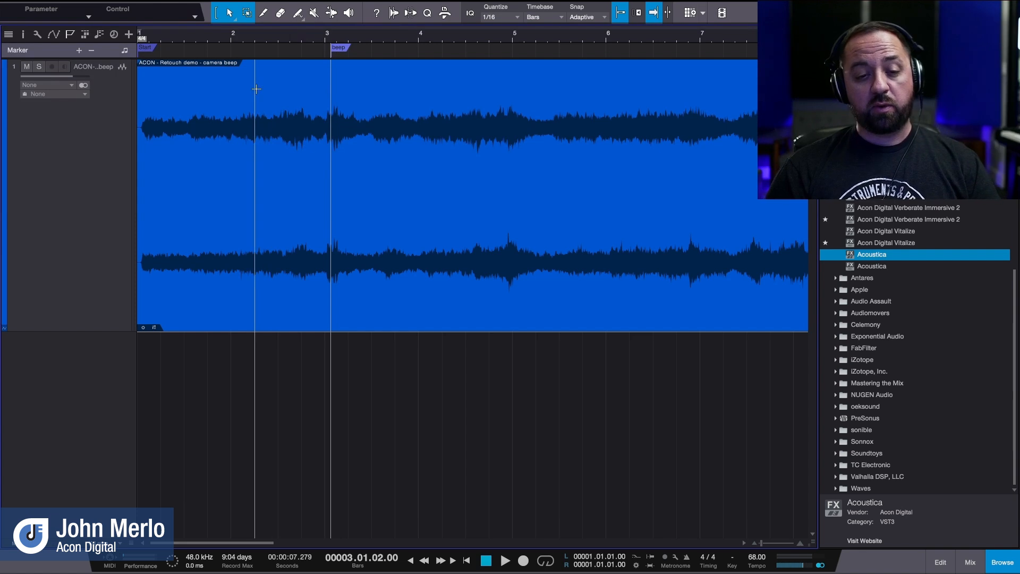
{"action": "key", "text": "e"}
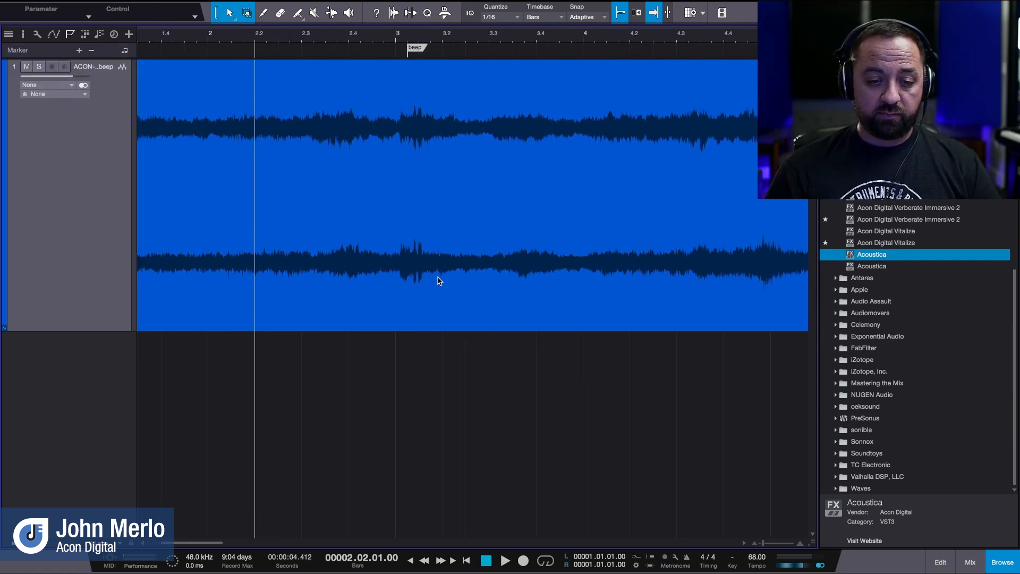
{"action": "left_click_drag", "start_coordinate": [413, 49], "coordinate": [421, 48]}
Play the song from its start through the beep marker to listen for any remaining beep.
{"action": "key", "text": "Home"}
{"action": "key", "text": "w"}
{"action": "key", "text": "f"}
{"action": "key", "text": "space"}
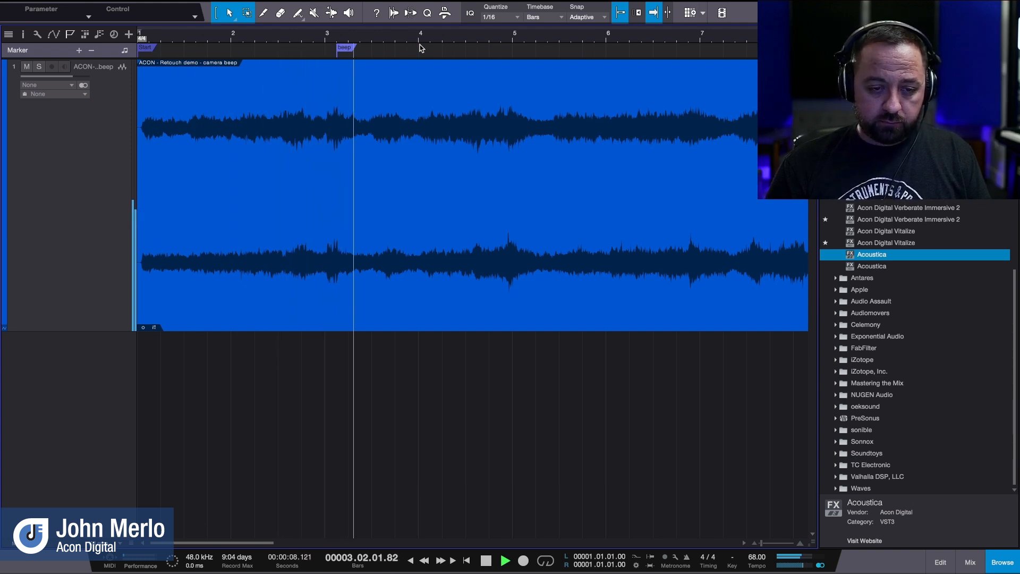
{"action": "key", "text": "space"}
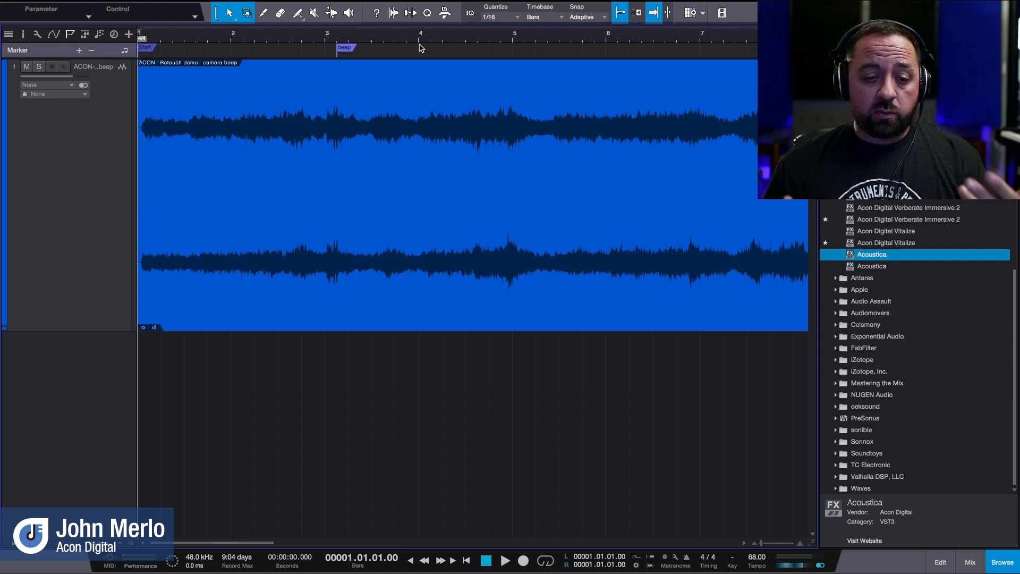
Bounce the camera beep audio event to render the Acoustica edit into it.
{"action": "left_click", "coordinate": [390, 315]}
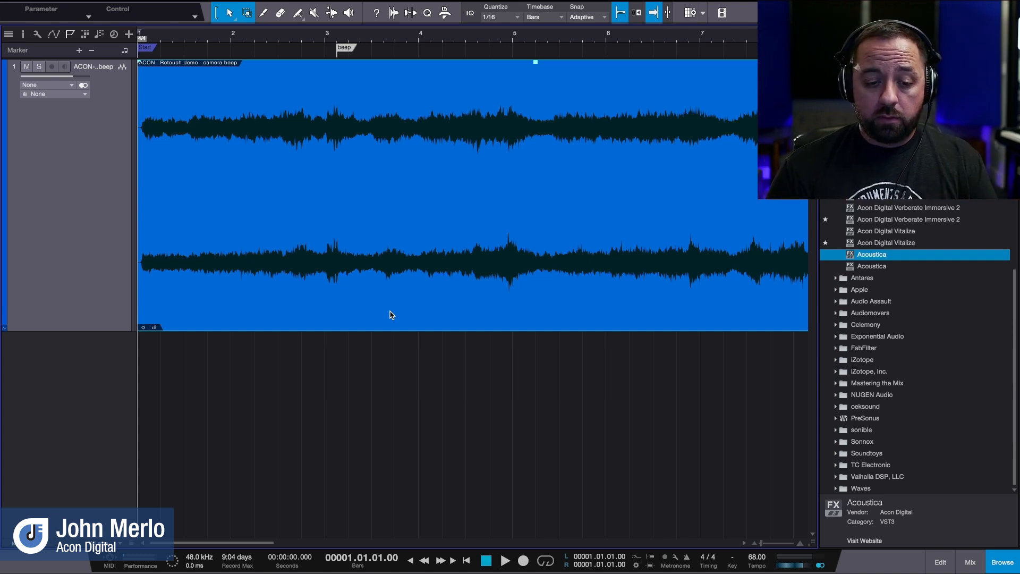
{"action": "right_click", "coordinate": [391, 314]}
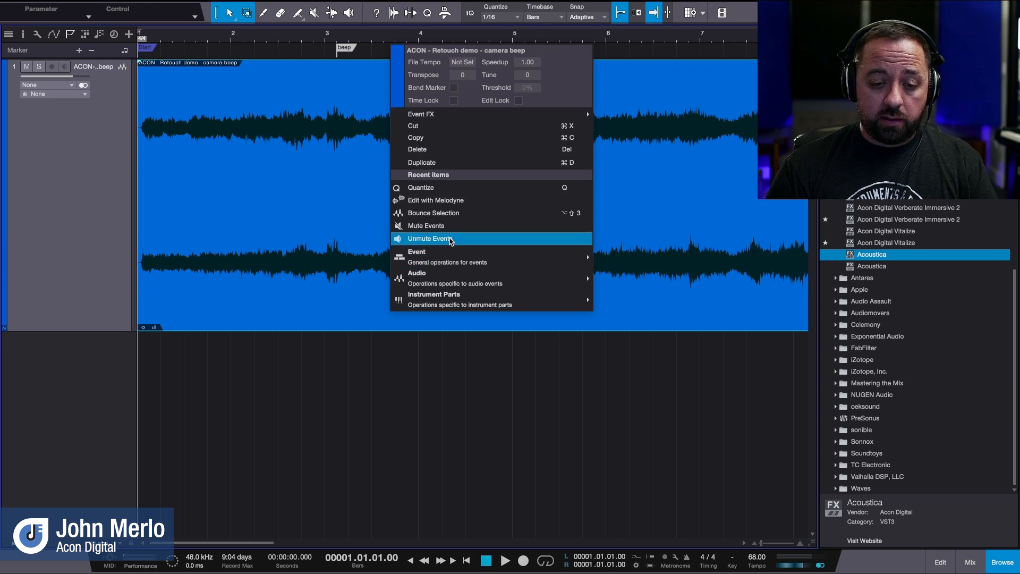
{"action": "left_click", "coordinate": [439, 214]}
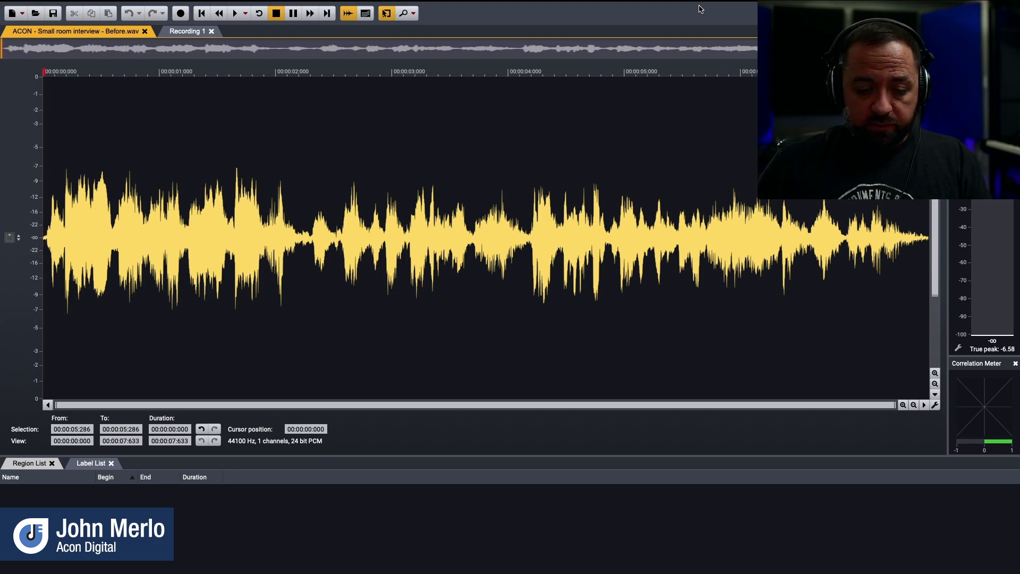
Play the Small room interview recording in Acoustica to listen to its room reverb.
{"action": "key", "text": "space"}
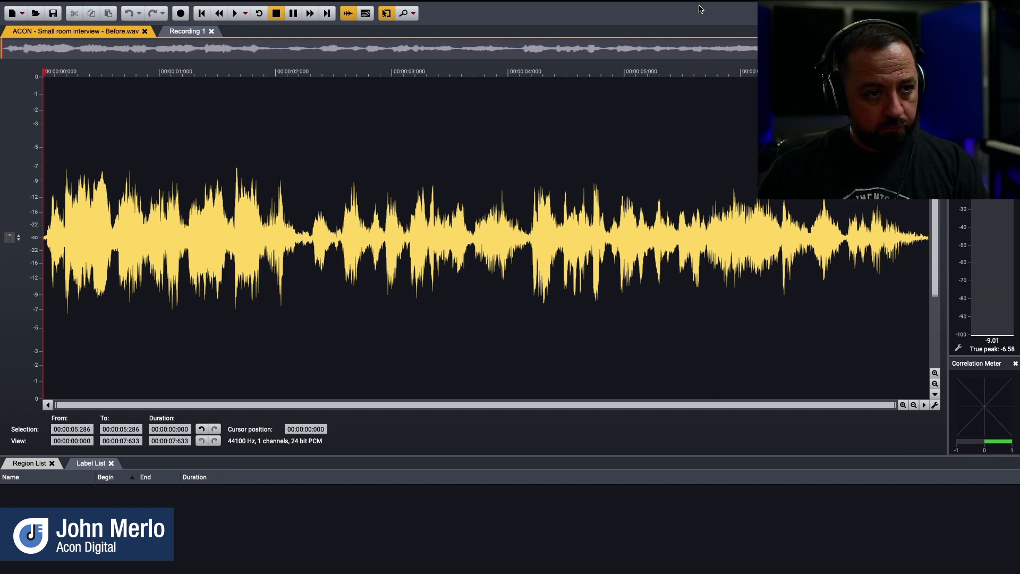
{"action": "key", "text": "space"}
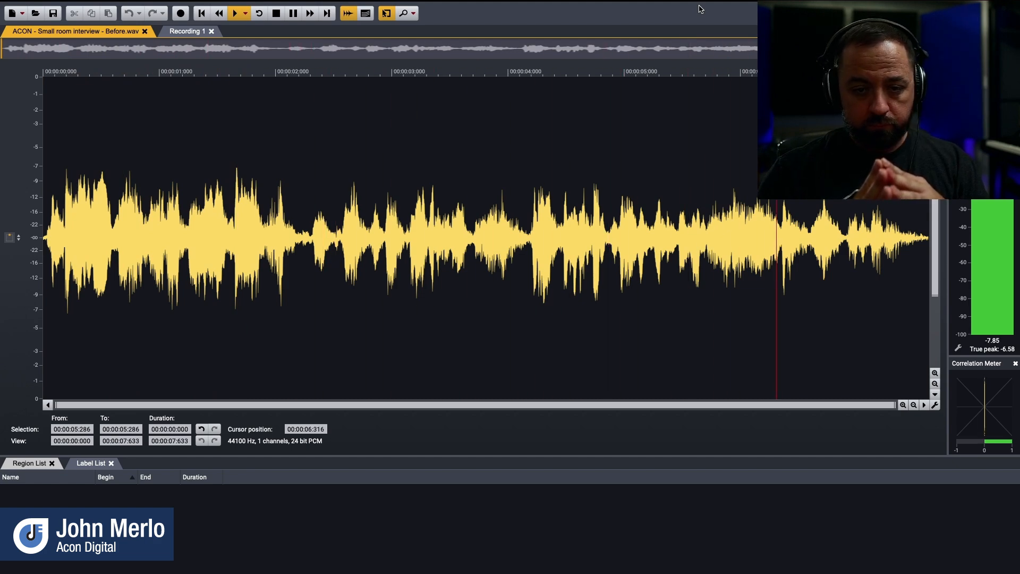
{"action": "mouse_move", "coordinate": [698, 3]}
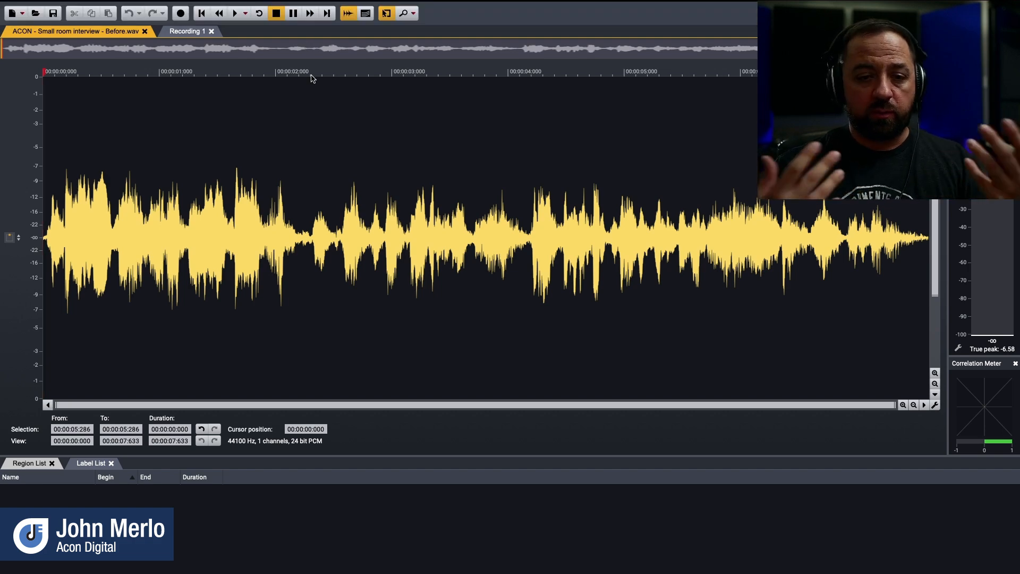
Open DeVerberate for the interview recording and load the Reduce reverb factory preset for voice.
{"action": "left_click", "coordinate": [275, 6]}
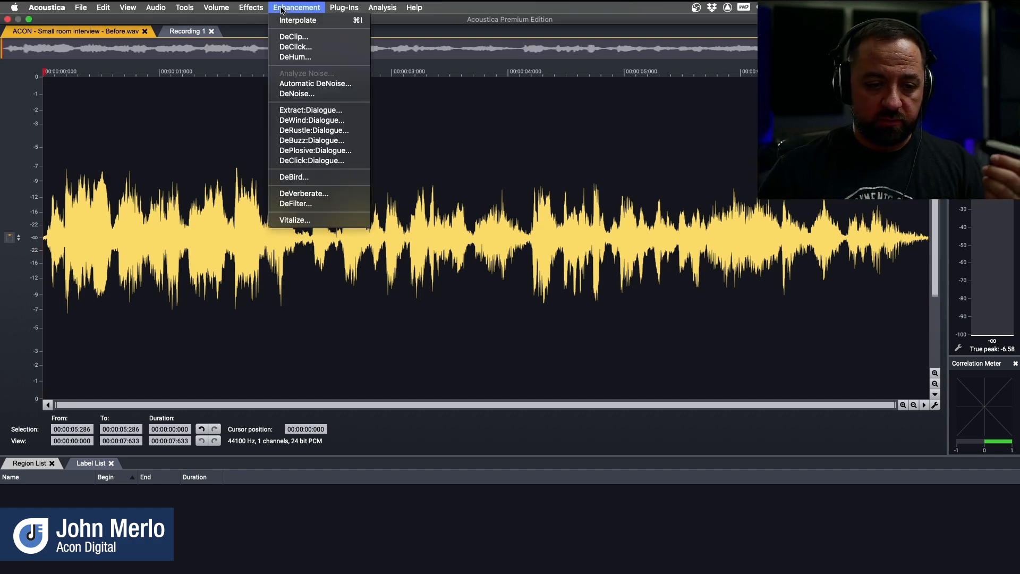
{"action": "left_click", "coordinate": [308, 194]}
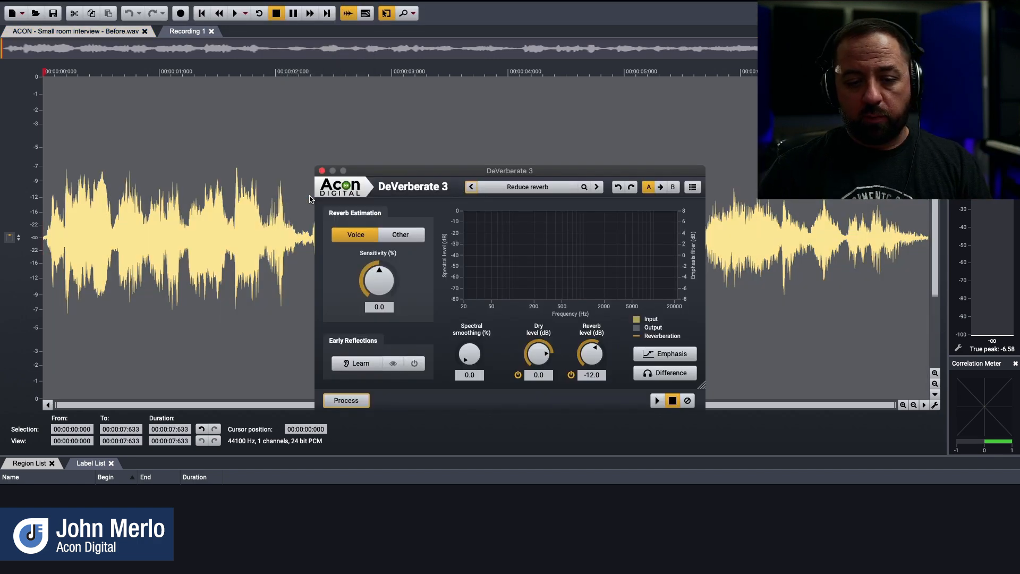
{"action": "left_click_drag", "start_coordinate": [416, 170], "coordinate": [382, 101]}
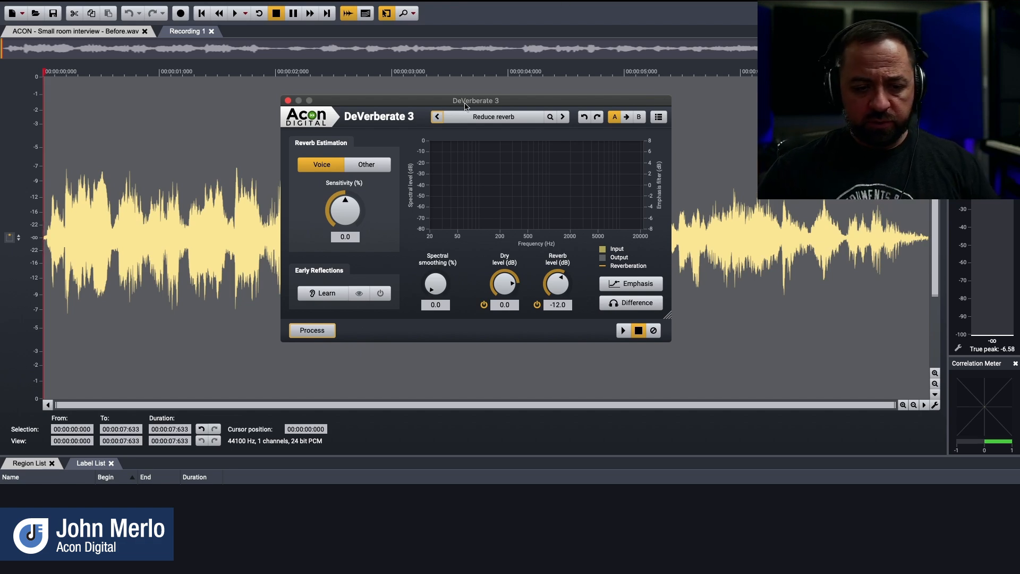
{"action": "left_click", "coordinate": [504, 117]}
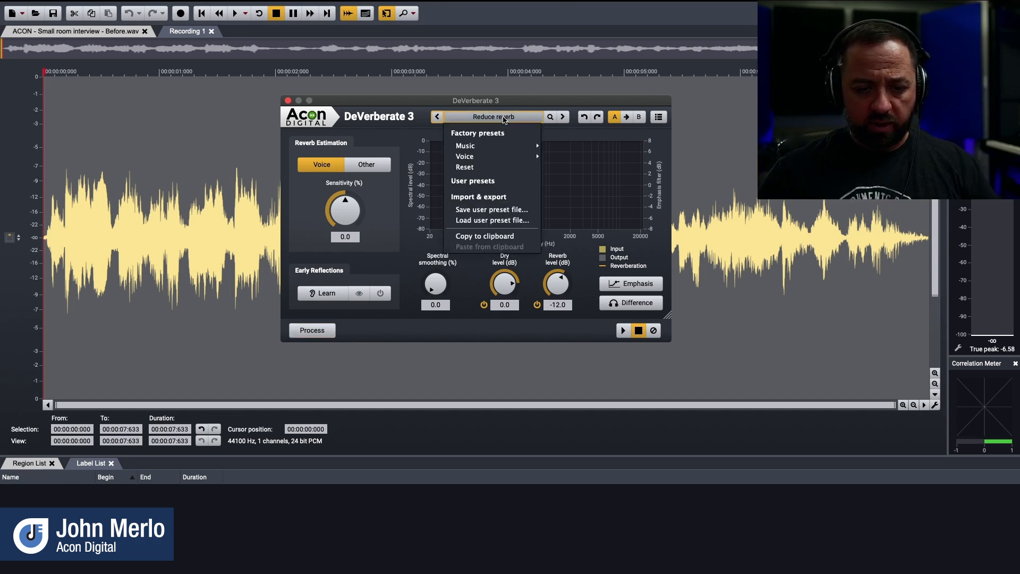
{"action": "mouse_move", "coordinate": [498, 150]}
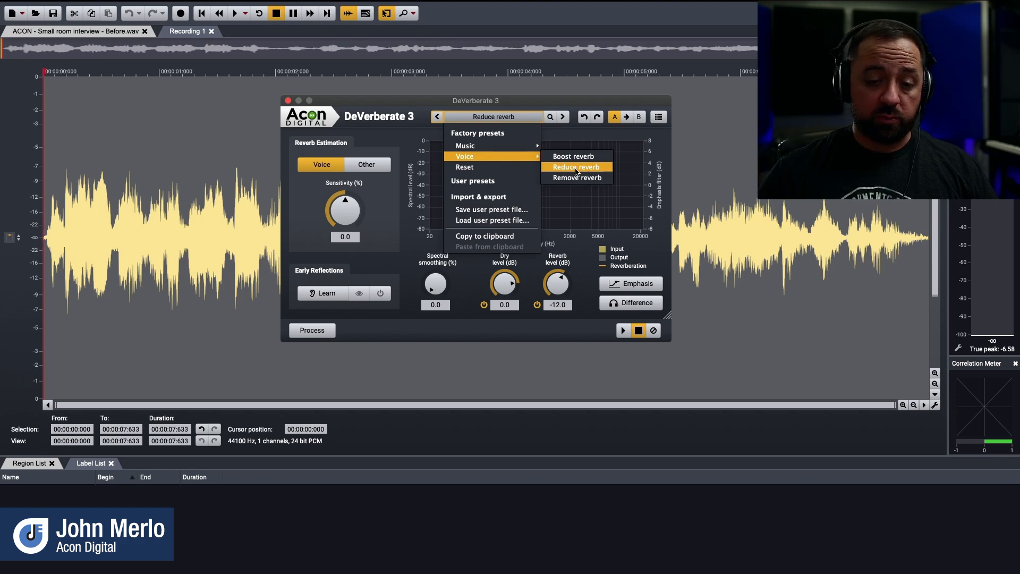
{"action": "left_click", "coordinate": [575, 169]}
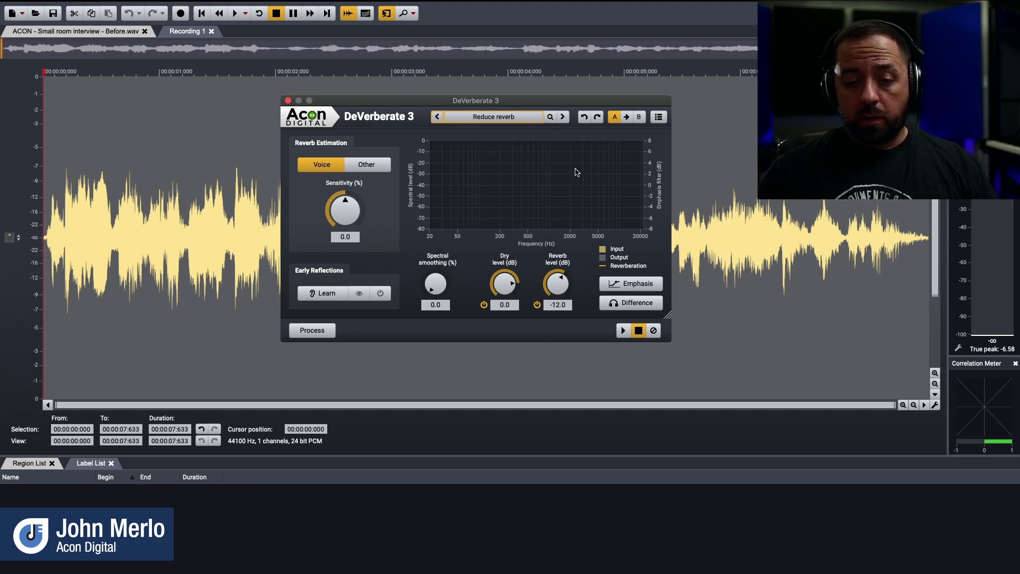
{"action": "left_click", "coordinate": [509, 118]}
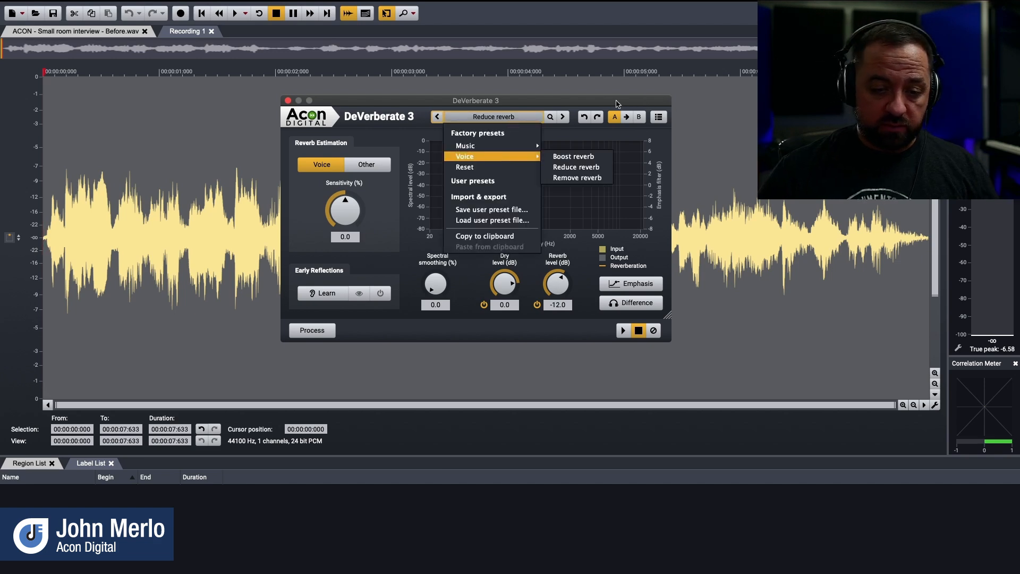
{"action": "left_click", "coordinate": [708, 124]}
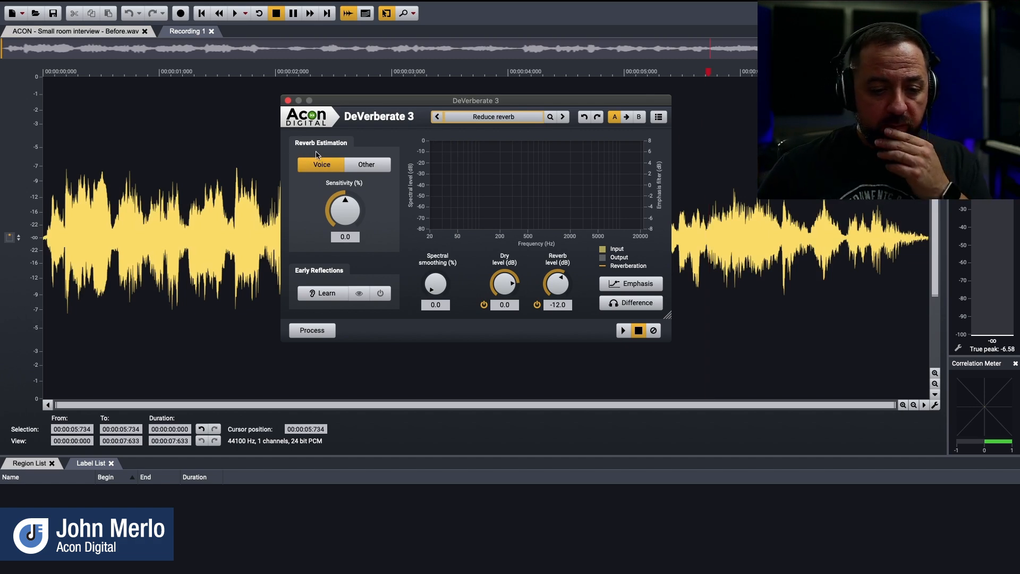
Set DeVerberate's reverb estimation mode to Other after comparing it with Voice.
{"action": "left_click", "coordinate": [366, 165]}
{"action": "left_click", "coordinate": [322, 165]}
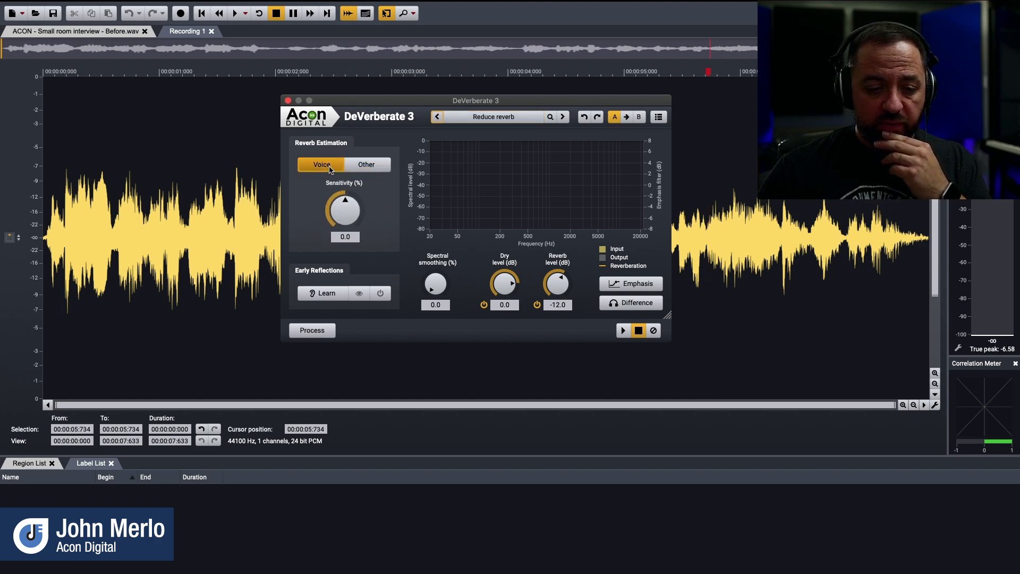
{"action": "left_click", "coordinate": [365, 168]}
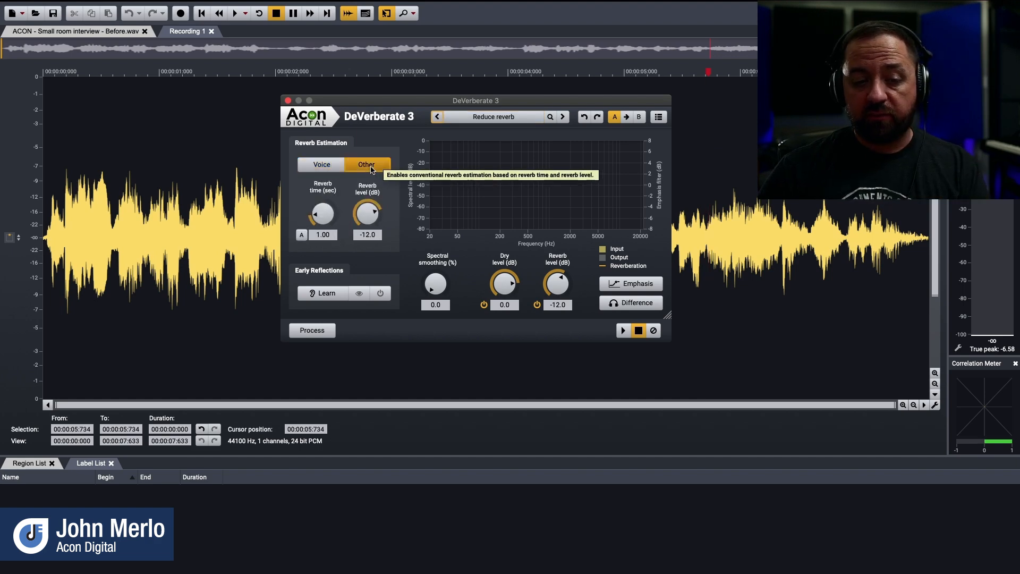
Set the reverb estimation mode to Voice and preview the interview from the start, comparing the processed and bypassed sound.
{"action": "left_click", "coordinate": [322, 165]}
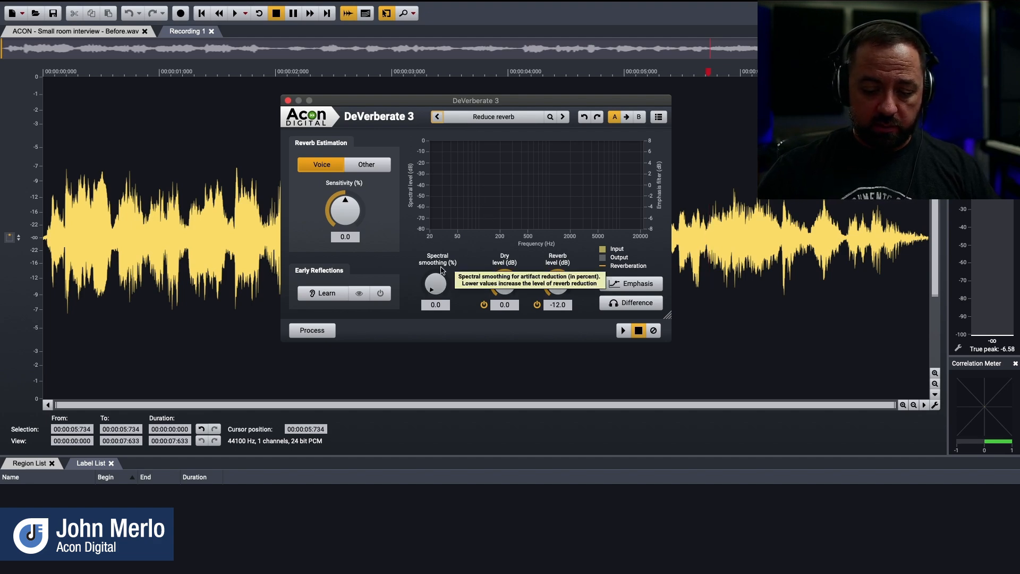
{"action": "left_click", "coordinate": [202, 13]}
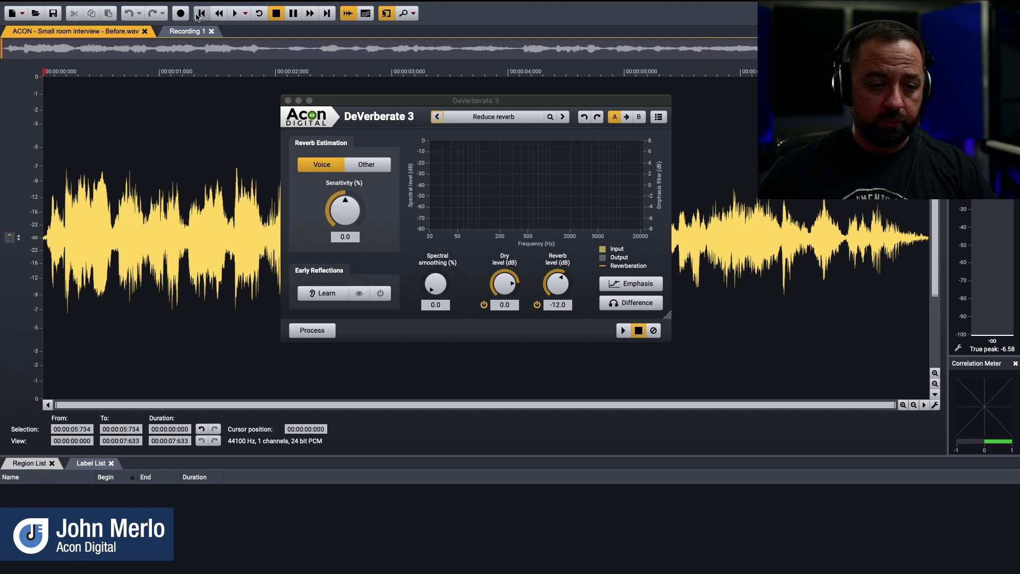
{"action": "key", "text": "space"}
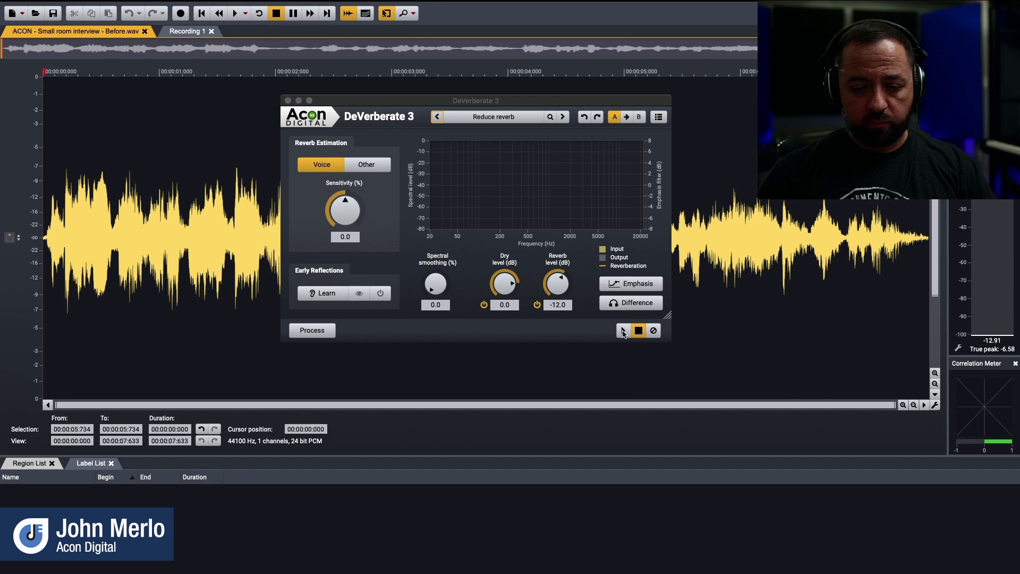
{"action": "left_click", "coordinate": [623, 331]}
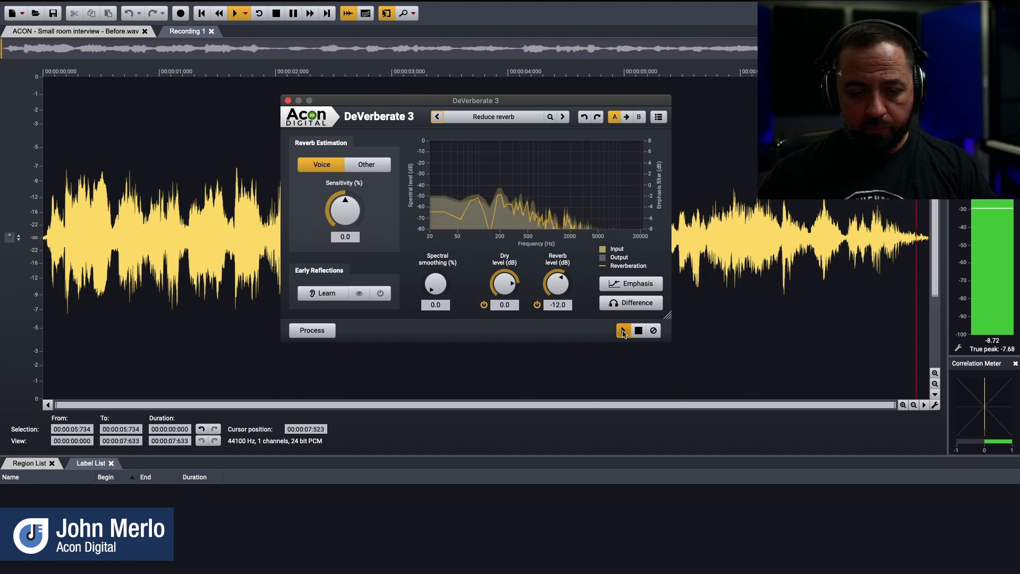
{"action": "left_click", "coordinate": [624, 330]}
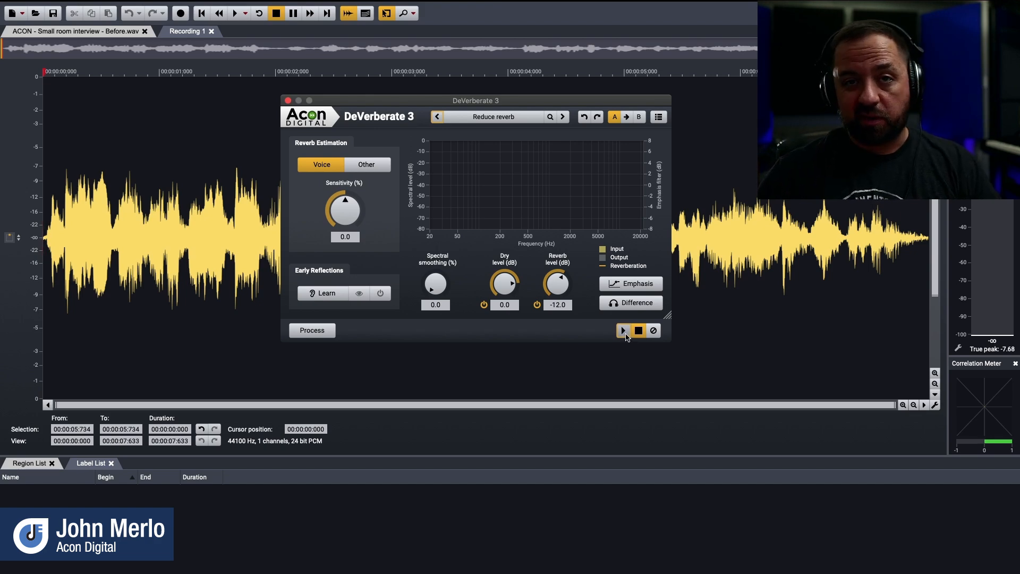
{"action": "left_click", "coordinate": [624, 331]}
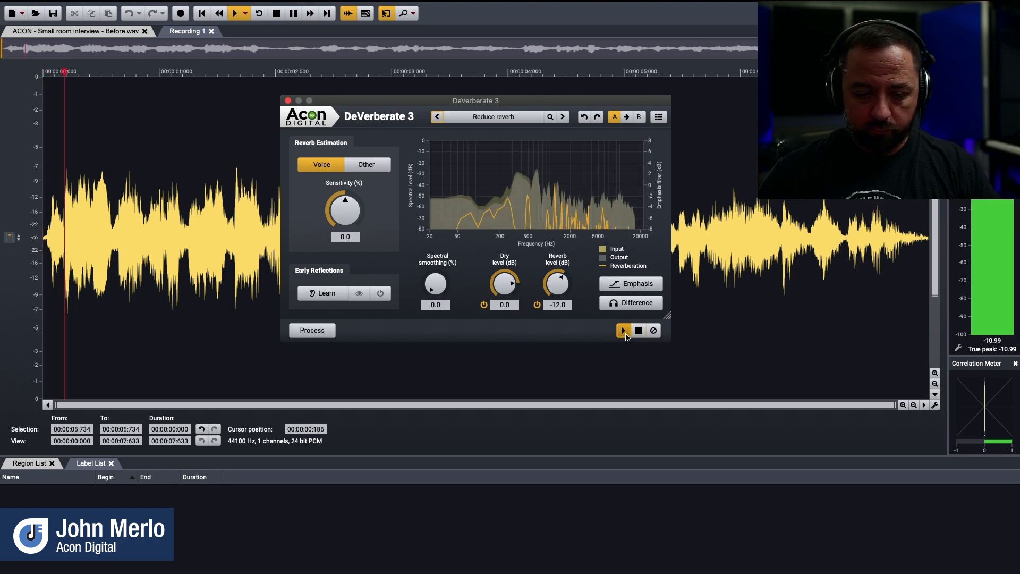
{"action": "left_click", "coordinate": [654, 331]}
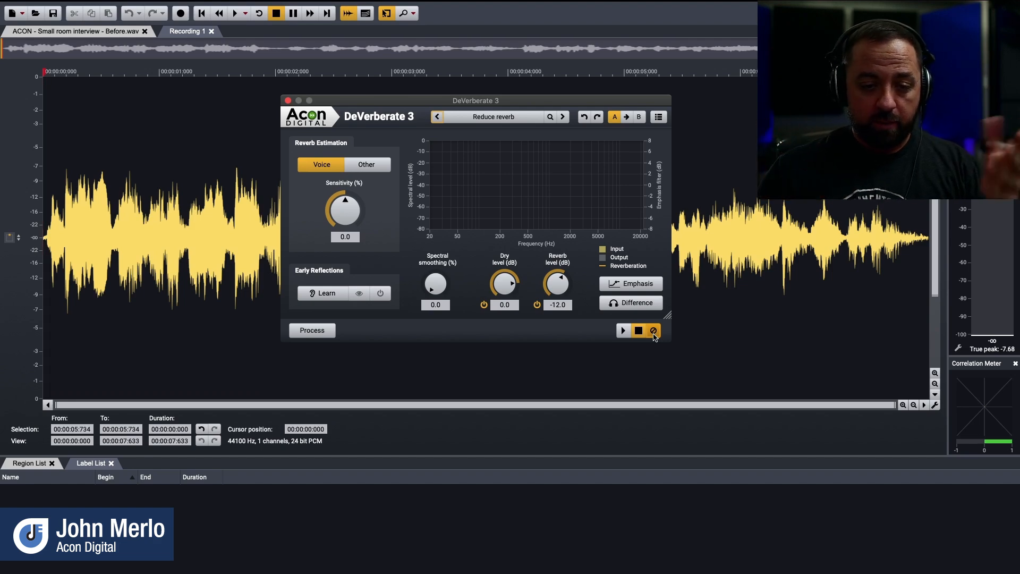
Load the Reset factory preset and learn the interview recording's early reflections so that their reduction is enabled.
{"action": "left_click", "coordinate": [520, 117]}
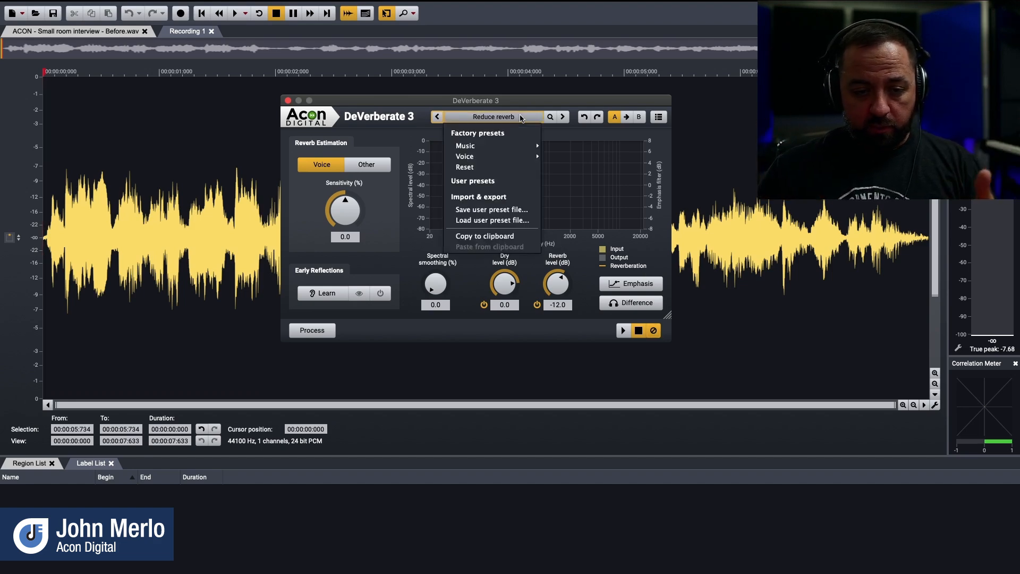
{"action": "left_click", "coordinate": [465, 167]}
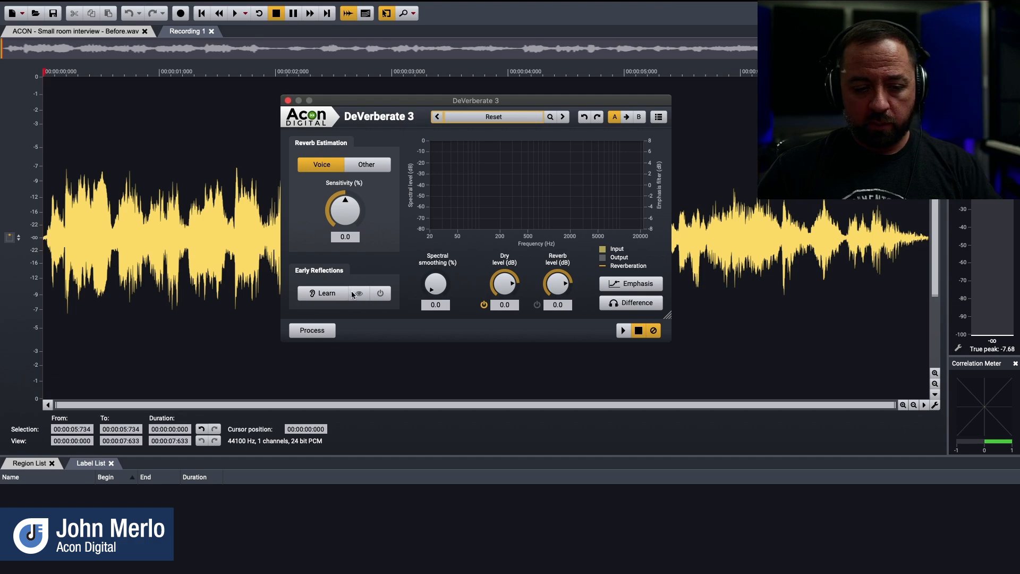
{"action": "left_click", "coordinate": [322, 292]}
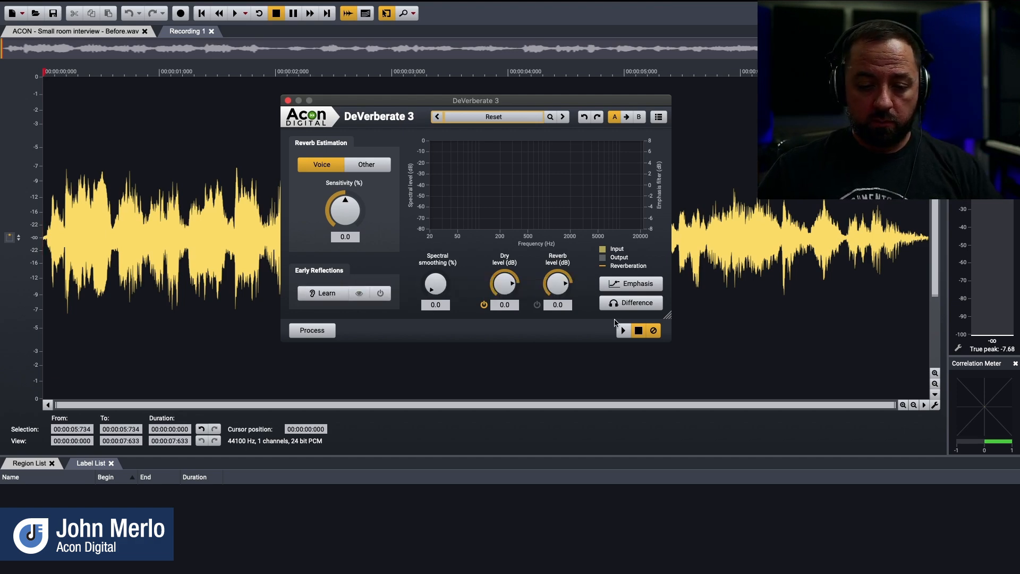
{"action": "left_click", "coordinate": [321, 293]}
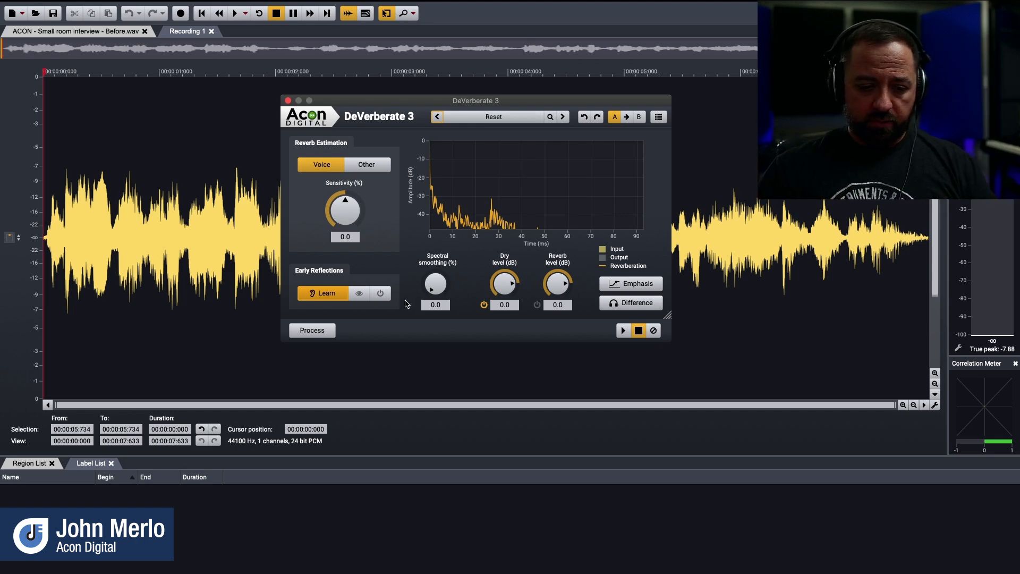
{"action": "left_click", "coordinate": [338, 294]}
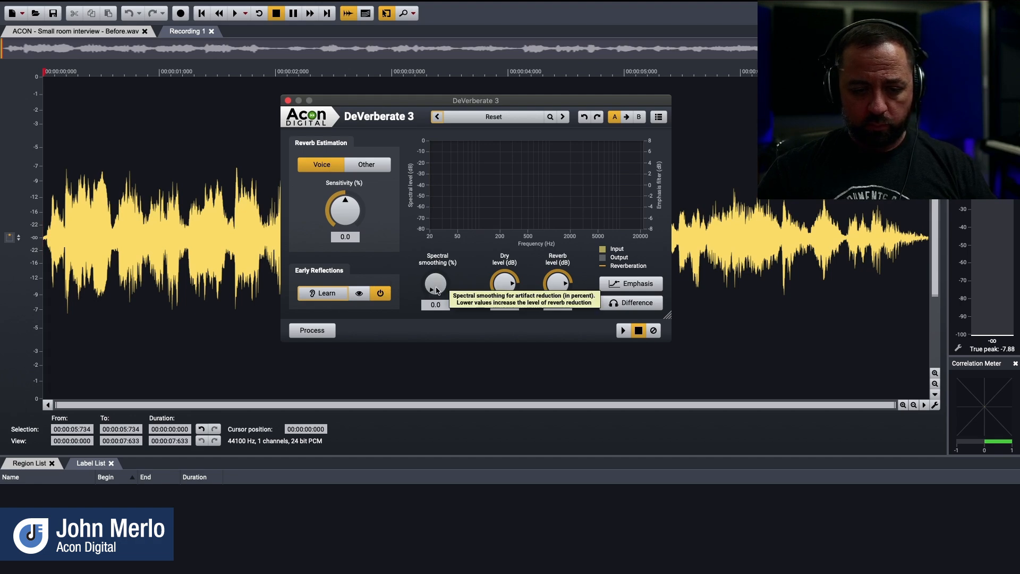
Set spectral smoothing to 36.0 % and sensitivity to -56.5 %, previewing the recording against the bypassed signal.
{"action": "left_click_drag", "start_coordinate": [436, 292], "coordinate": [450, 244]}
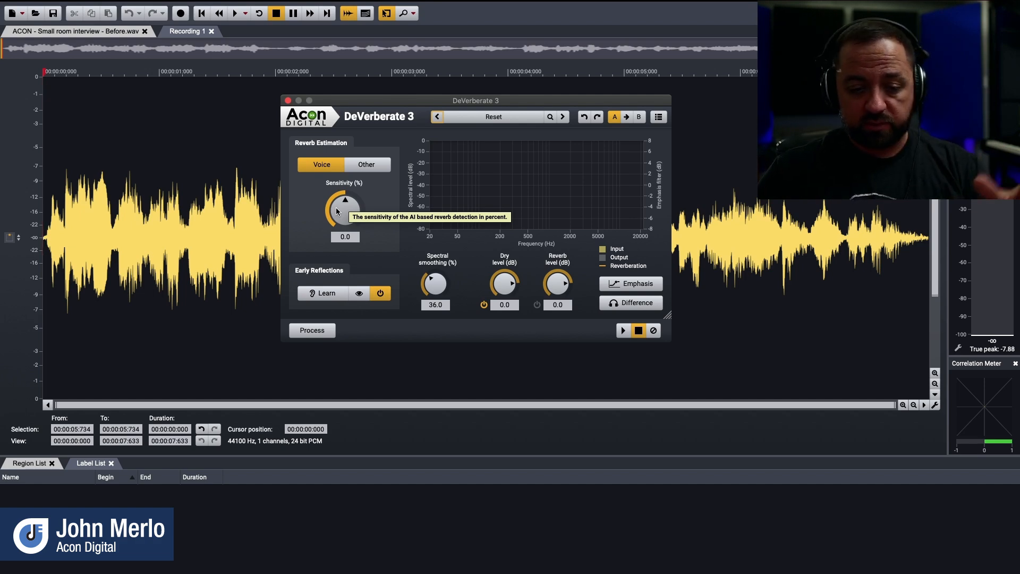
{"action": "left_click_drag", "start_coordinate": [337, 211], "coordinate": [355, 230]}
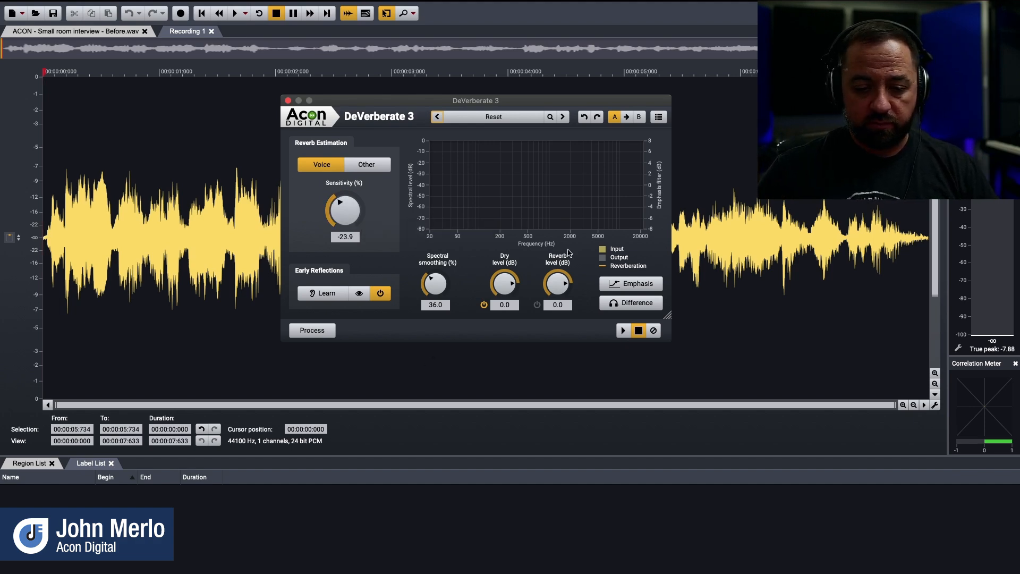
{"action": "left_click", "coordinate": [622, 330]}
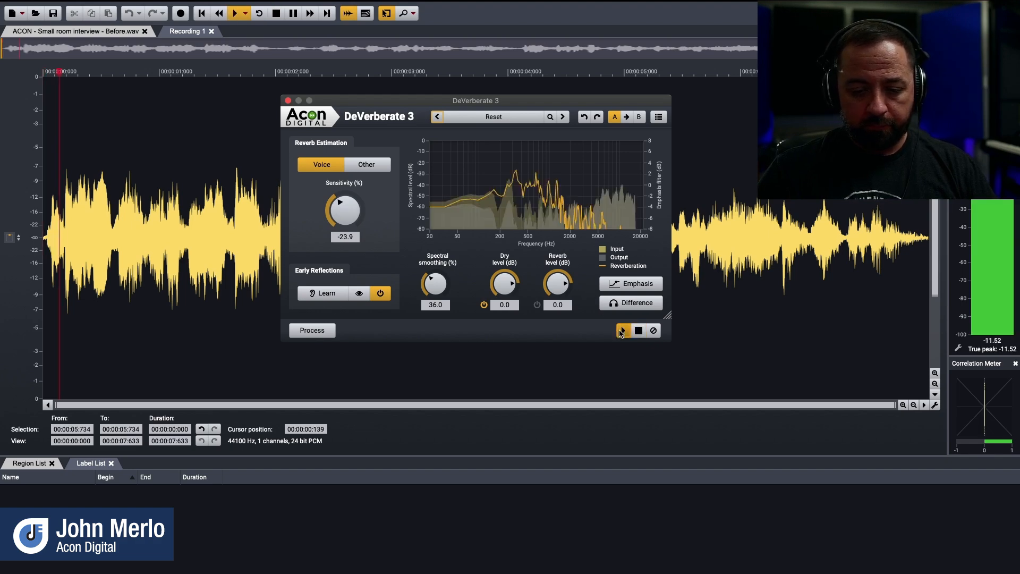
{"action": "left_click_drag", "start_coordinate": [351, 241], "coordinate": [359, 275]}
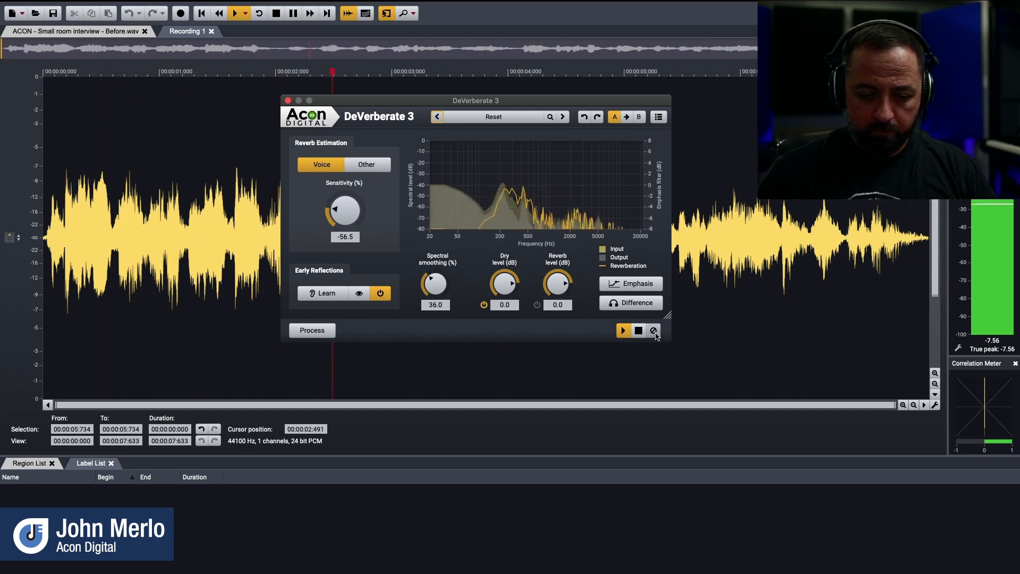
{"action": "left_click", "coordinate": [380, 293]}
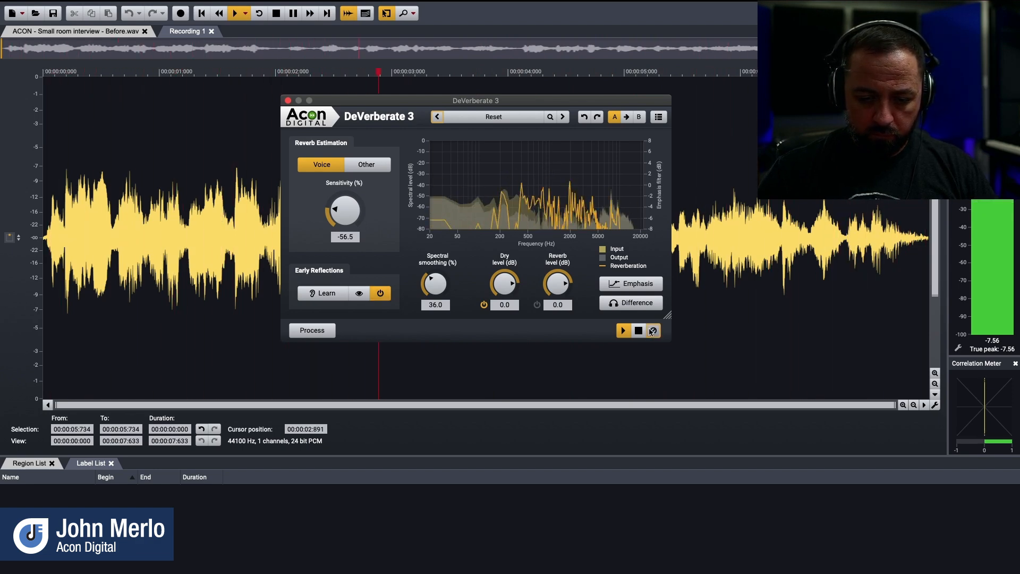
{"action": "left_click", "coordinate": [643, 322]}
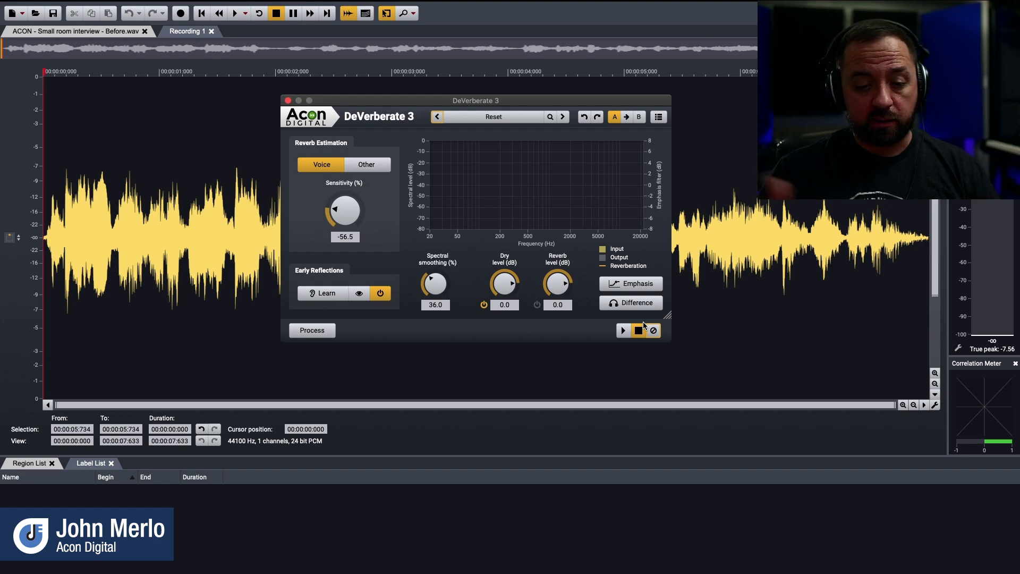
Shape the emphasis filter during playback with slight cuts at about 200 Hz and 2000 Hz, and hide its curve.
{"action": "left_click", "coordinate": [640, 287]}
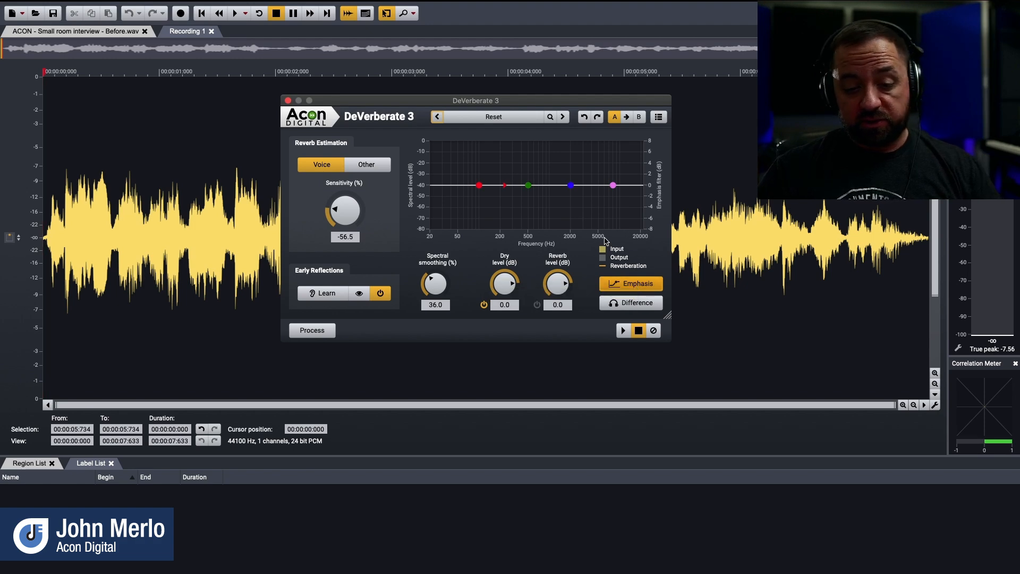
{"action": "left_click", "coordinate": [625, 330]}
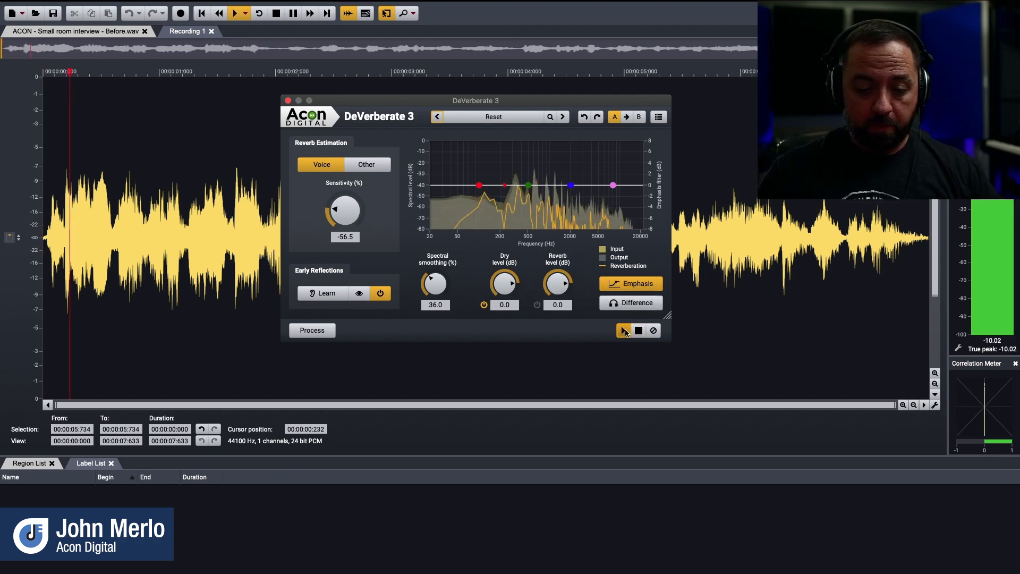
{"action": "left_click_drag", "start_coordinate": [572, 187], "coordinate": [628, 135]}
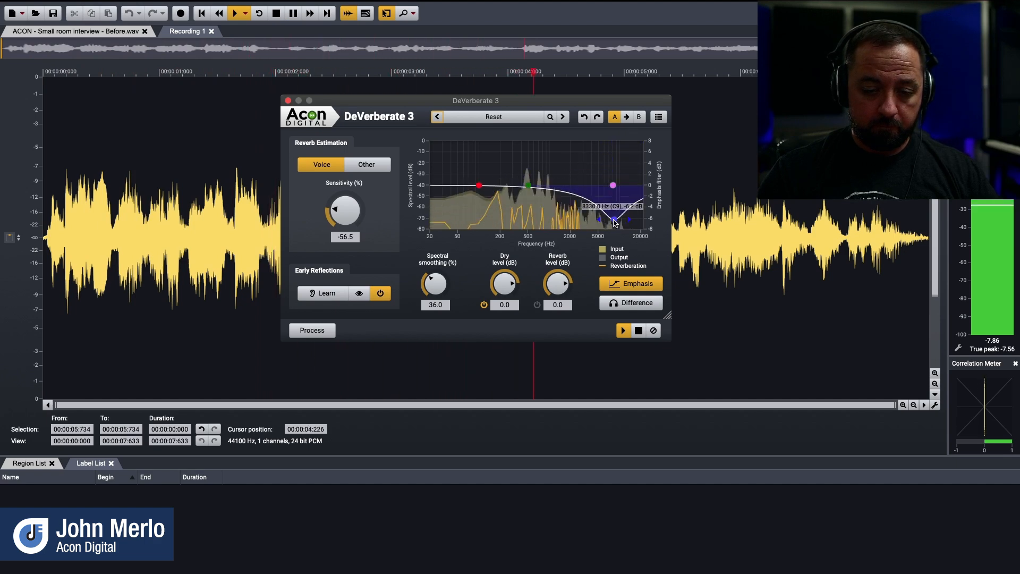
{"action": "left_click_drag", "start_coordinate": [577, 205], "coordinate": [489, 226]}
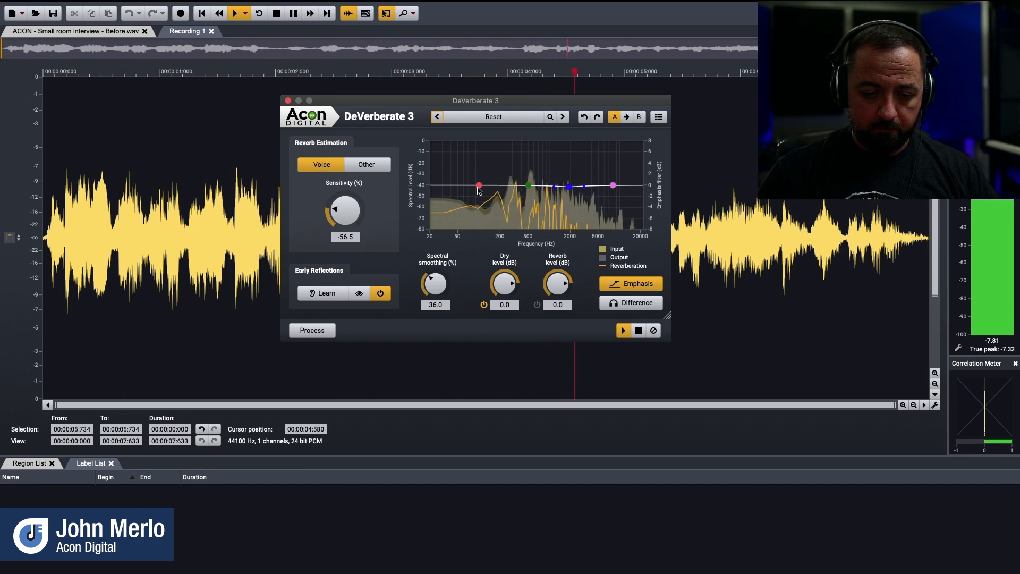
{"action": "left_click_drag", "start_coordinate": [488, 220], "coordinate": [503, 189]}
{"action": "key", "text": "space"}
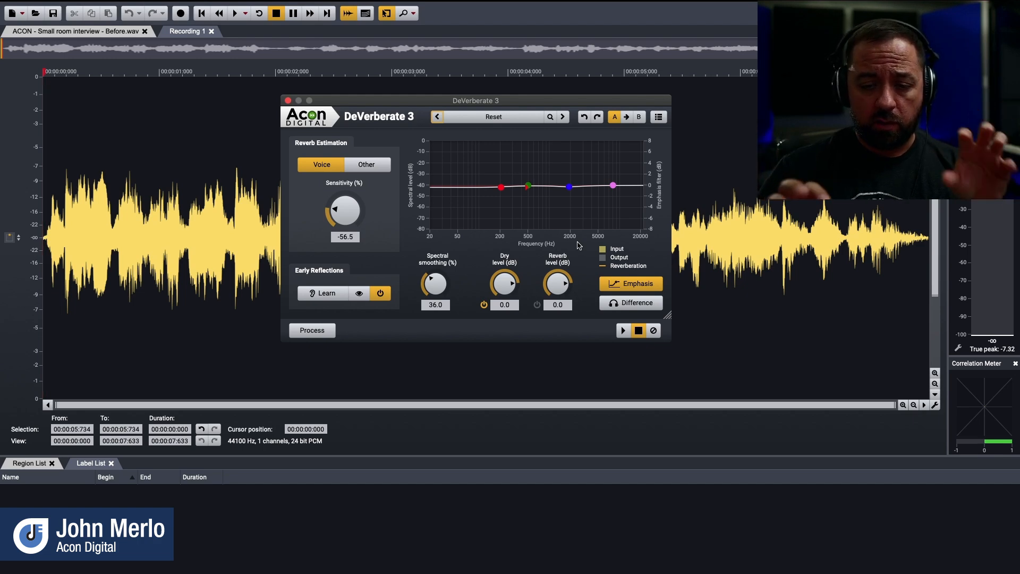
{"action": "left_click", "coordinate": [630, 286]}
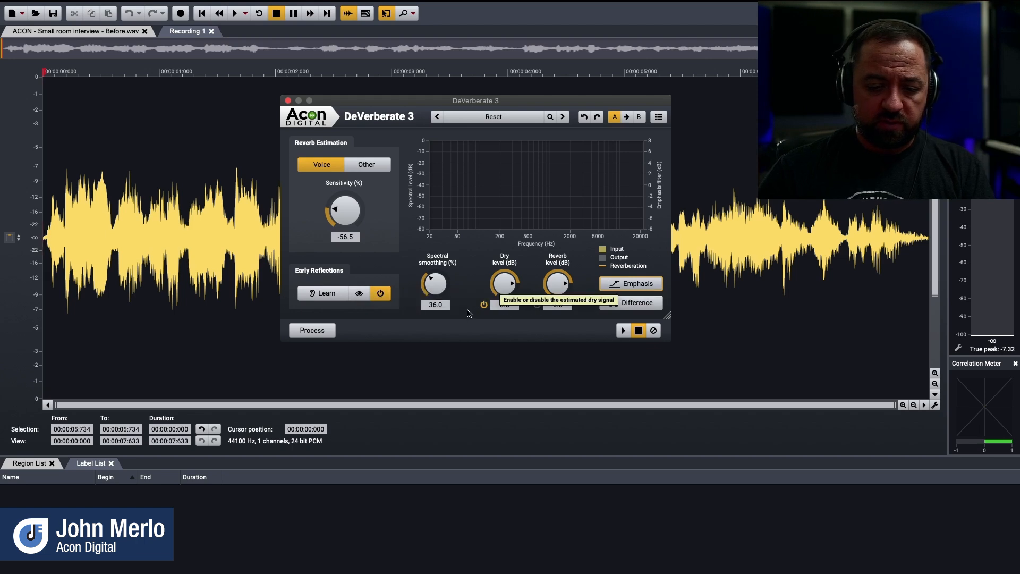
Play the recording through DeVerberate and enable the estimated reverb signal.
{"action": "left_click", "coordinate": [623, 330]}
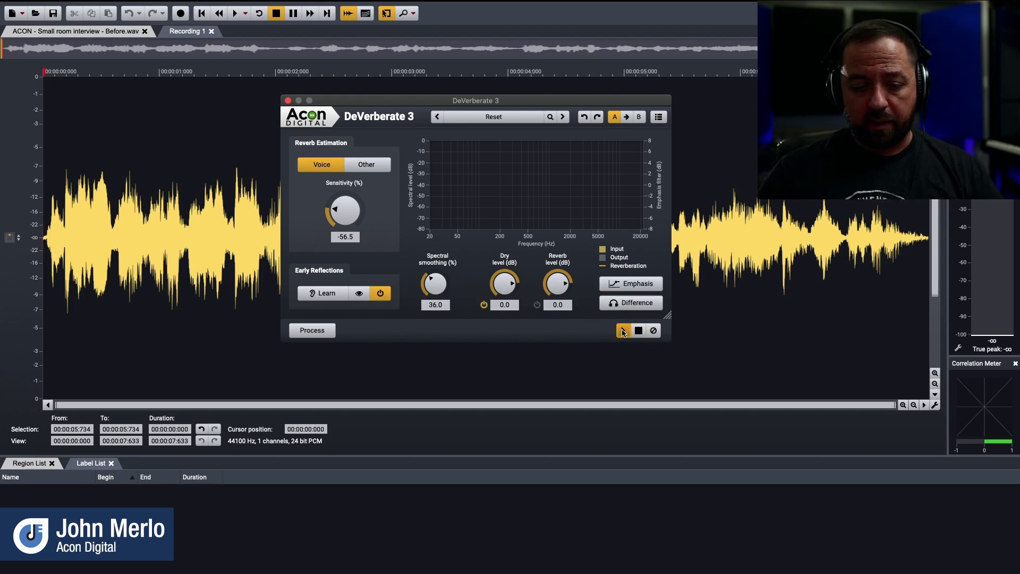
{"action": "left_click", "coordinate": [537, 305]}
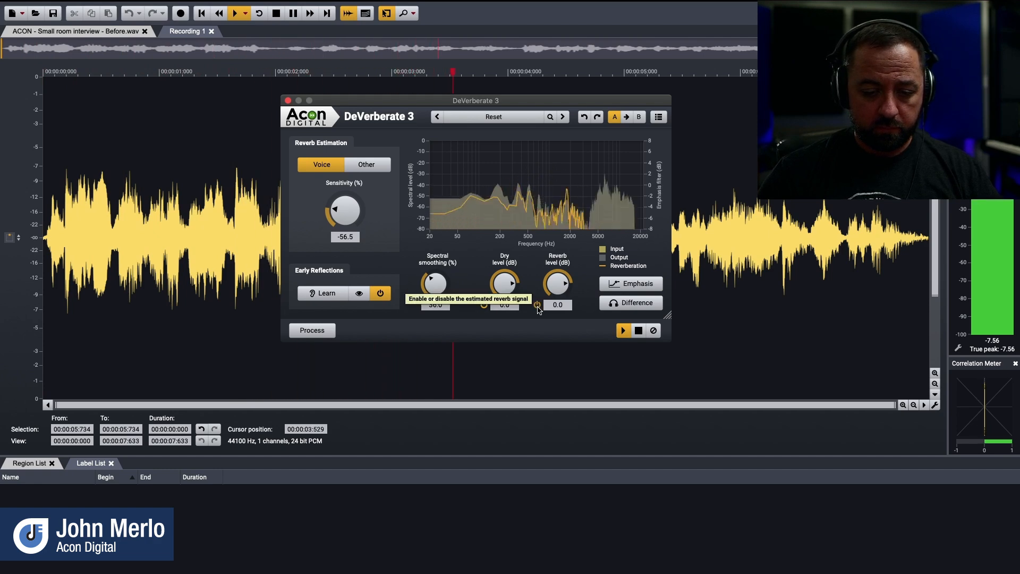